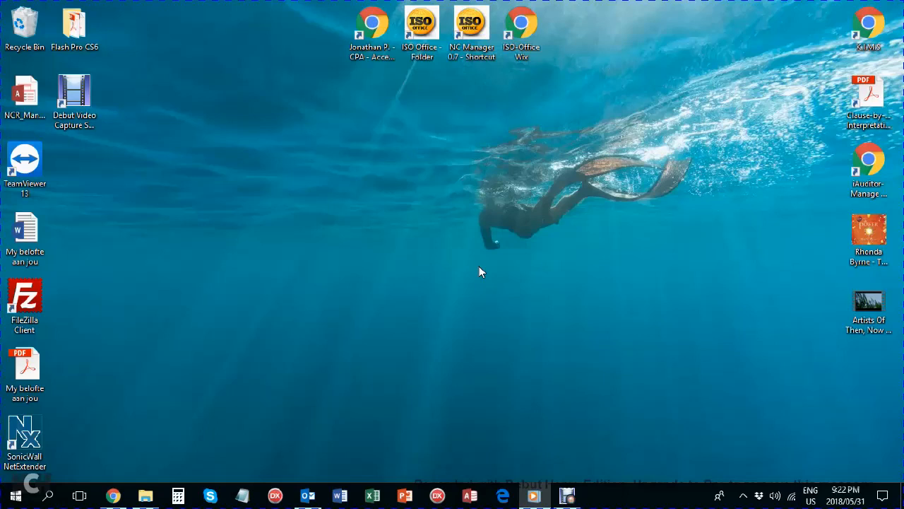
Launch NC Manager 0.7 and log in with the user's Login ID and password.
double_click(475, 35)
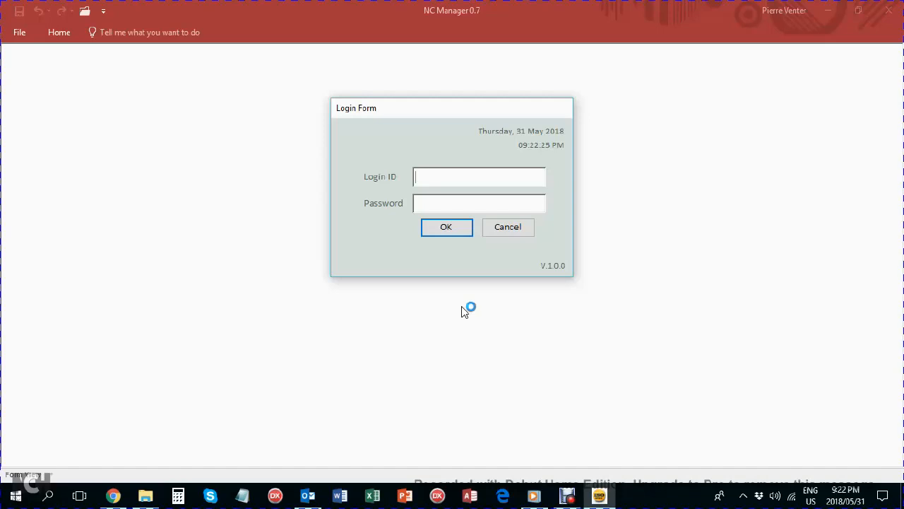
key(Tab)
text(********)
key(Return)
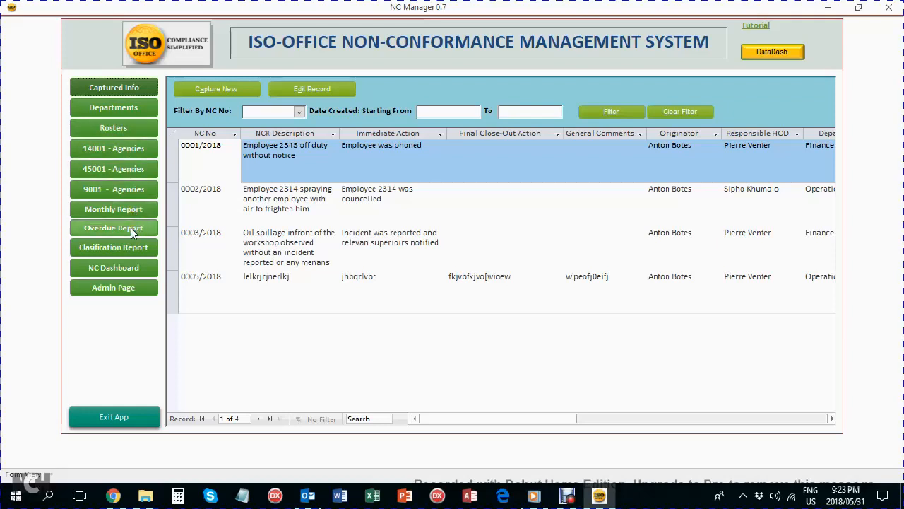
click(143, 246)
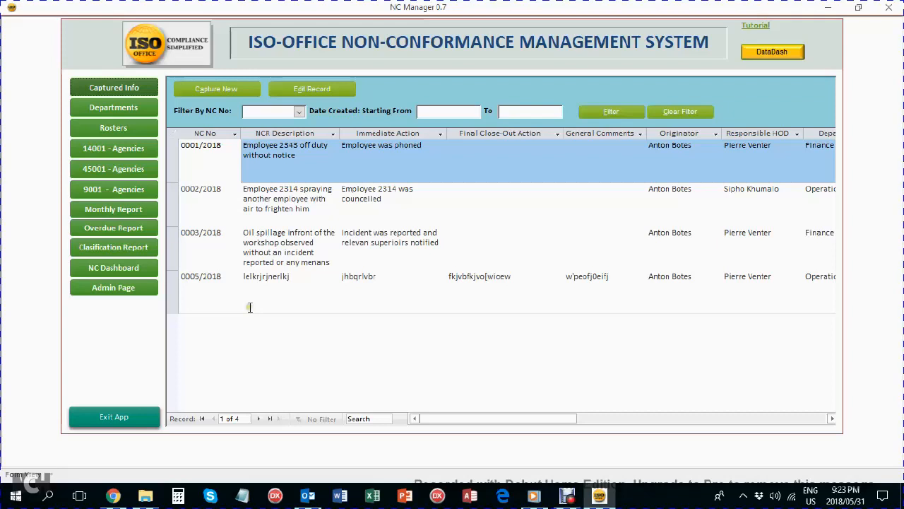
click(125, 293)
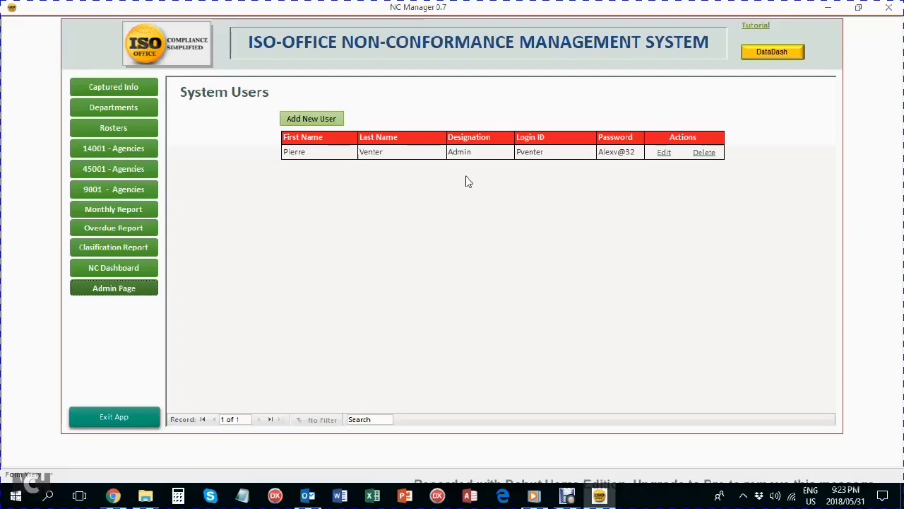
click(112, 91)
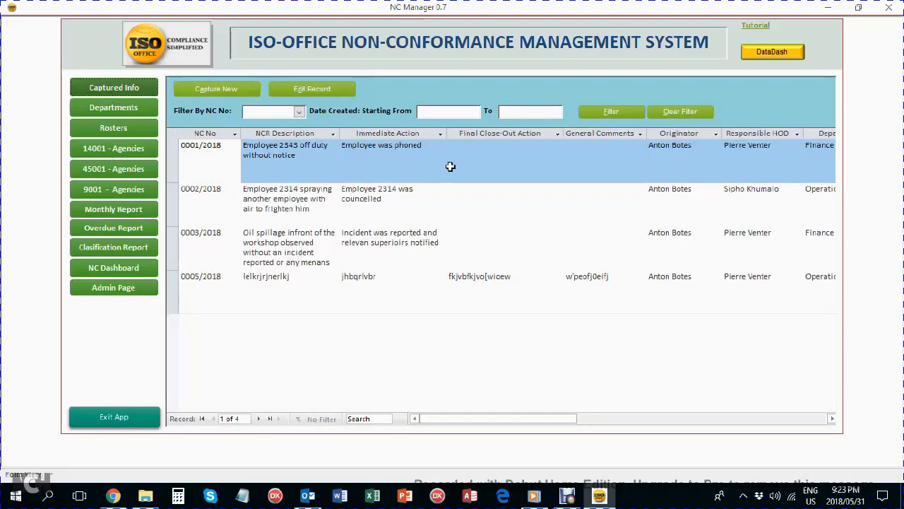
click(299, 113)
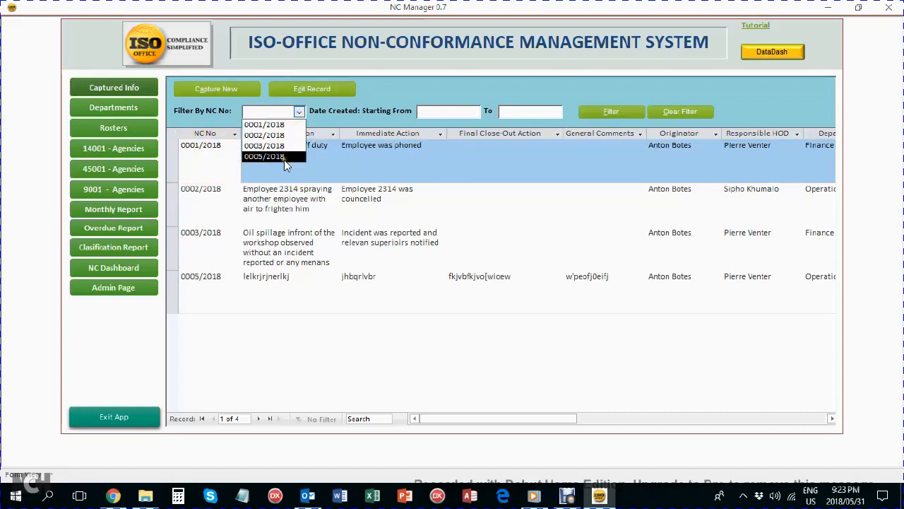
click(280, 146)
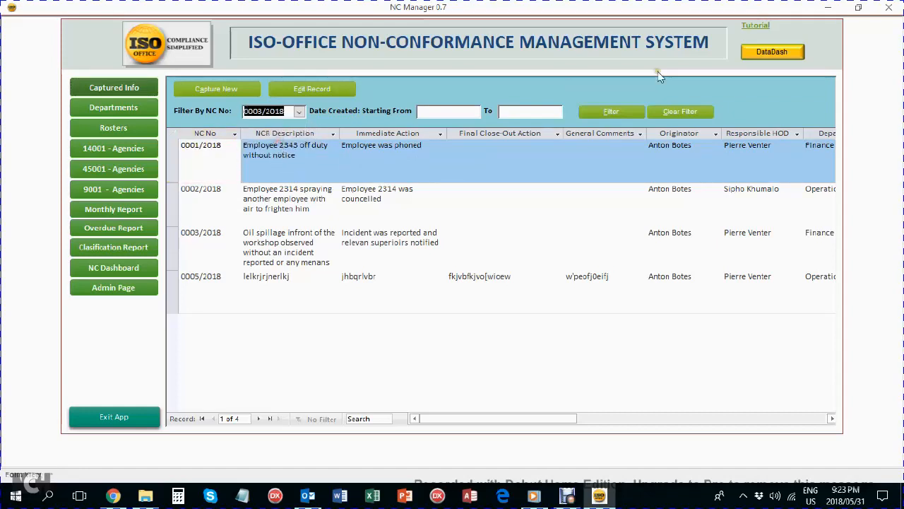
click(621, 113)
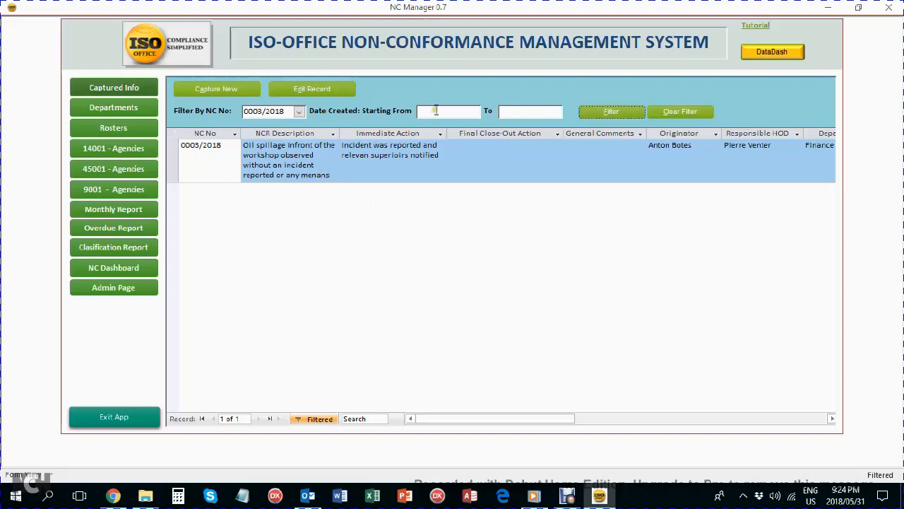
click(679, 110)
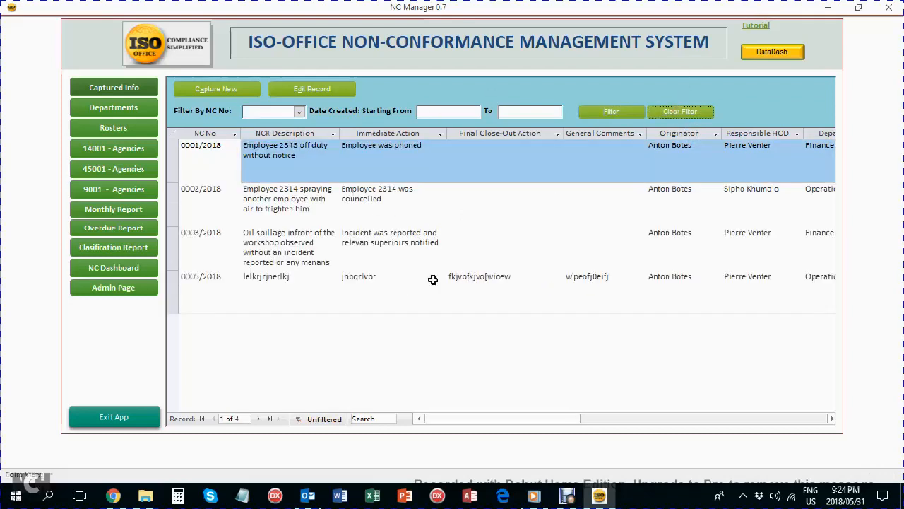
click(401, 245)
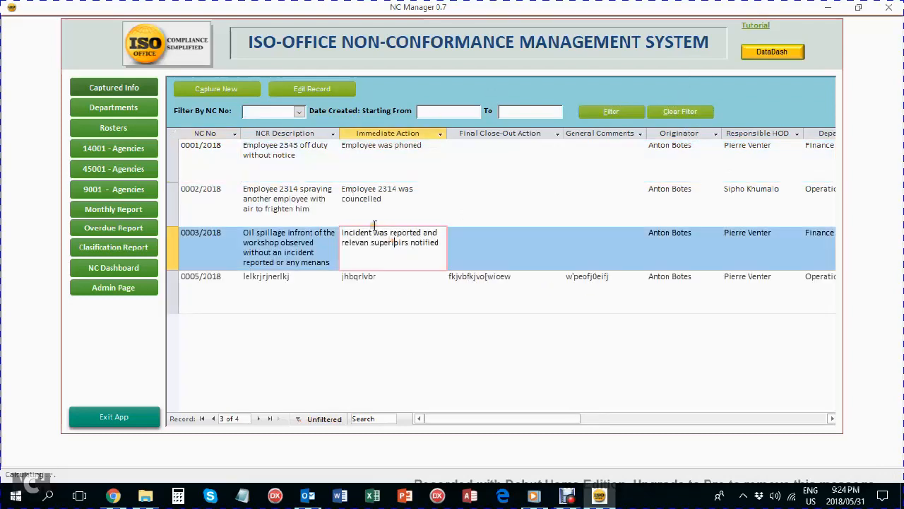
Look over record 0003/2018's close-out and comment fields, close it unchanged, and start a new record.
click(301, 91)
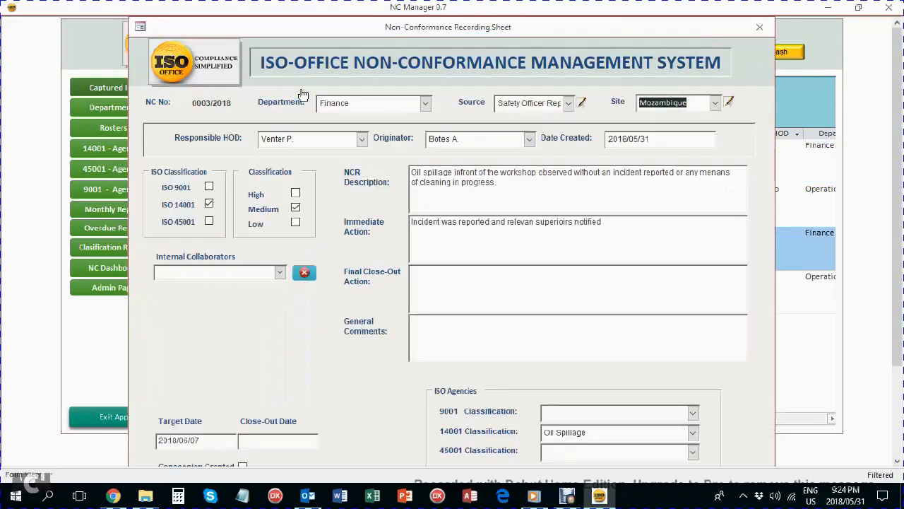
click(477, 282)
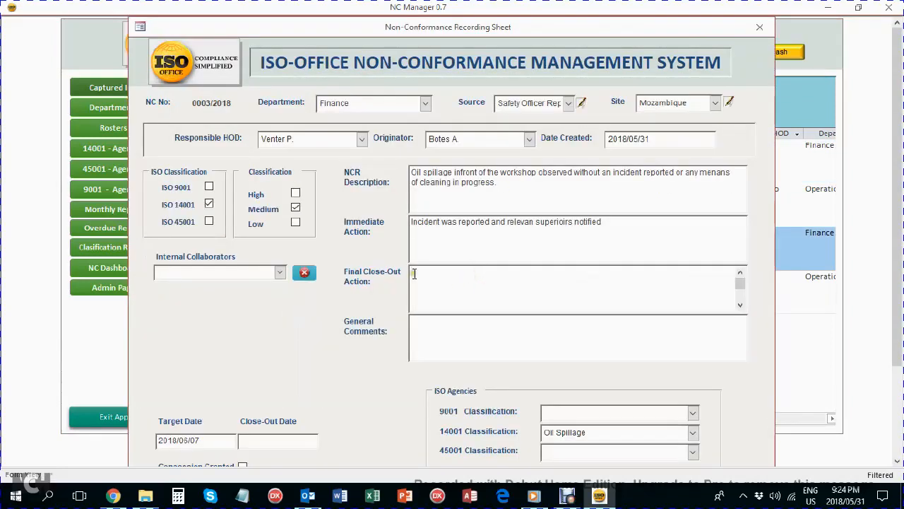
click(493, 350)
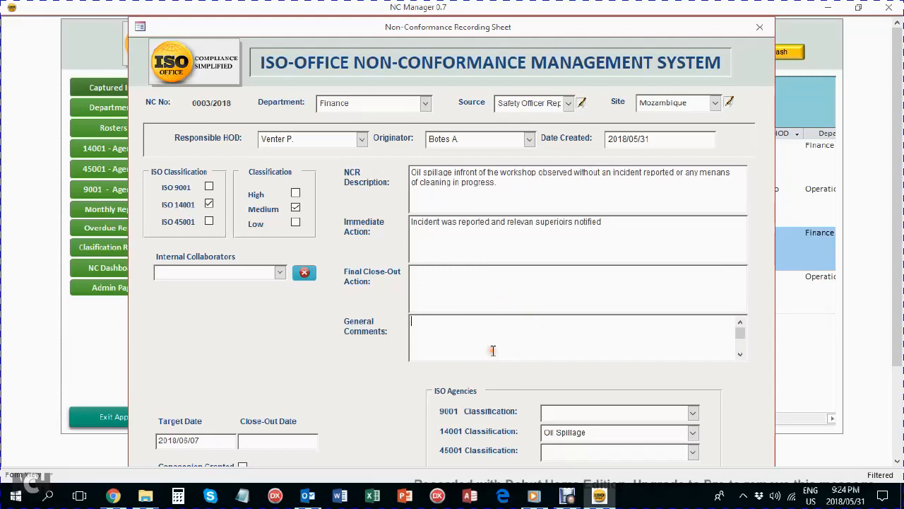
click(760, 28)
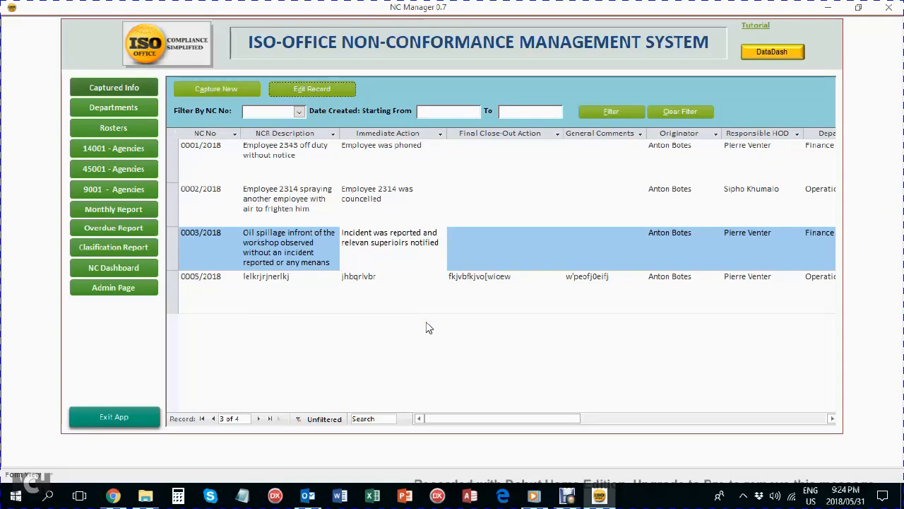
click(218, 92)
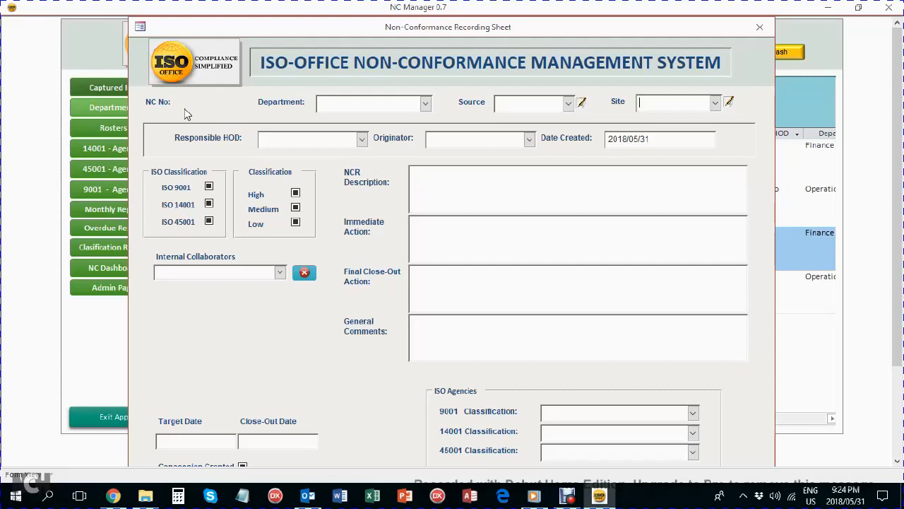
Choose Logistics from the Department dropdown of new record 0006/2018.
click(426, 104)
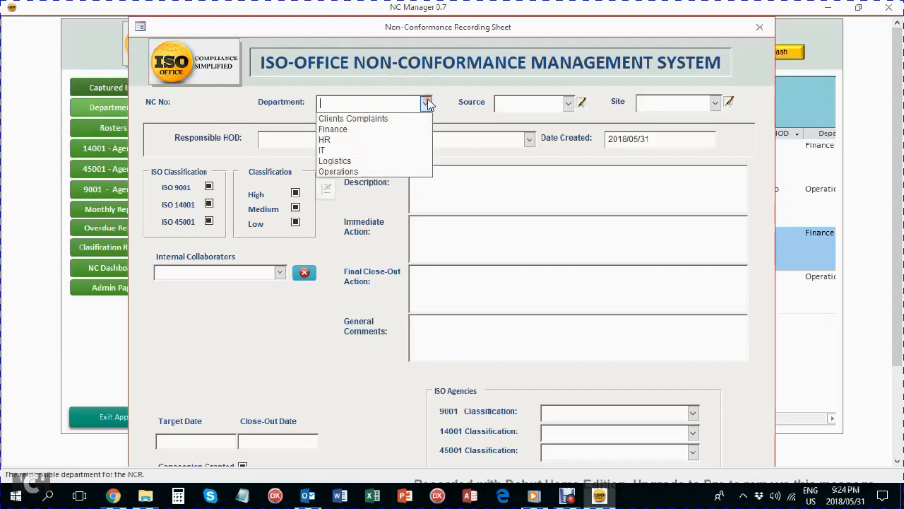
click(378, 162)
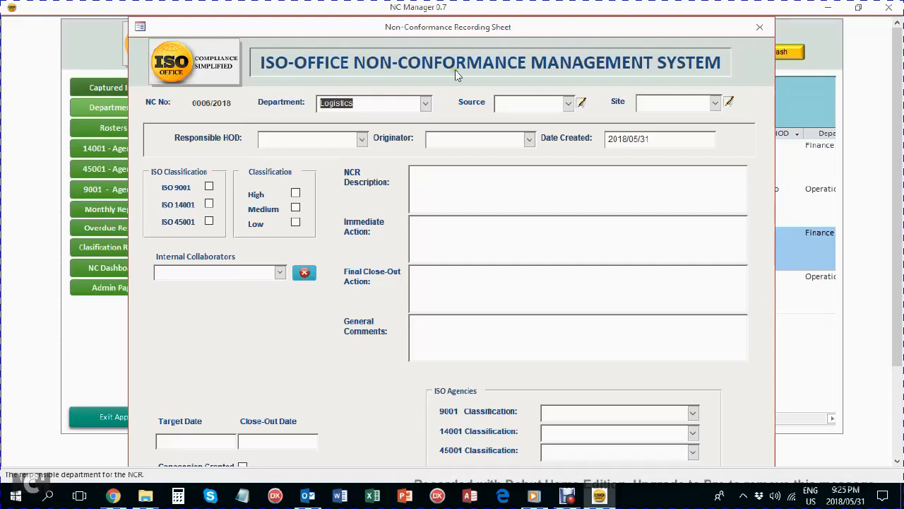
Check the Departments list, return to record 0006/2018, and switch its department to Finance.
click(96, 111)
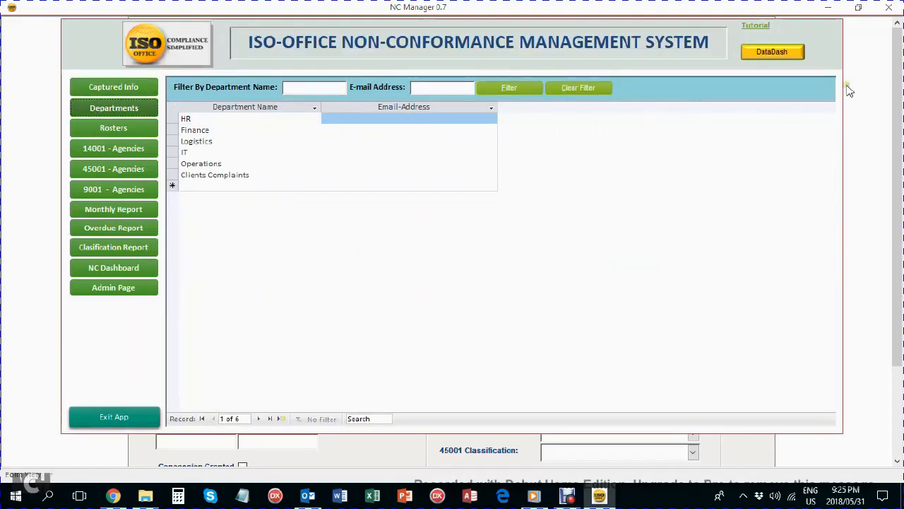
click(119, 86)
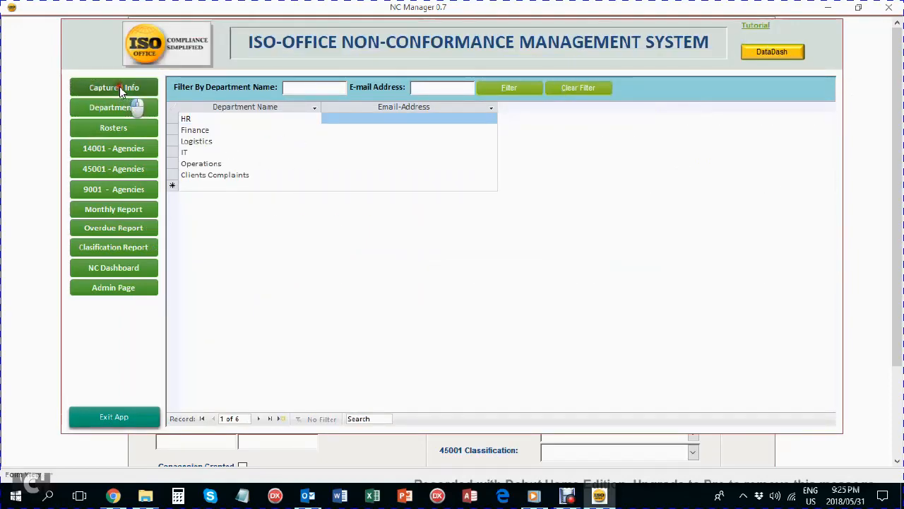
click(200, 91)
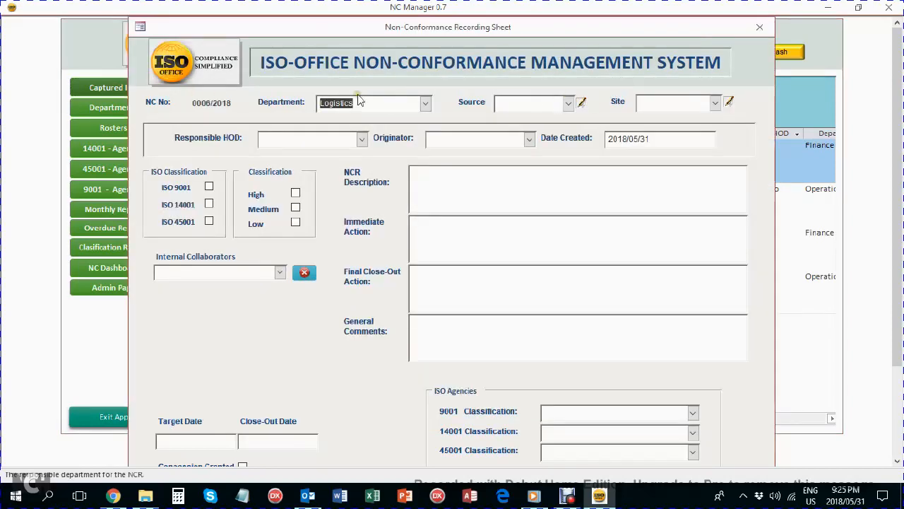
click(424, 103)
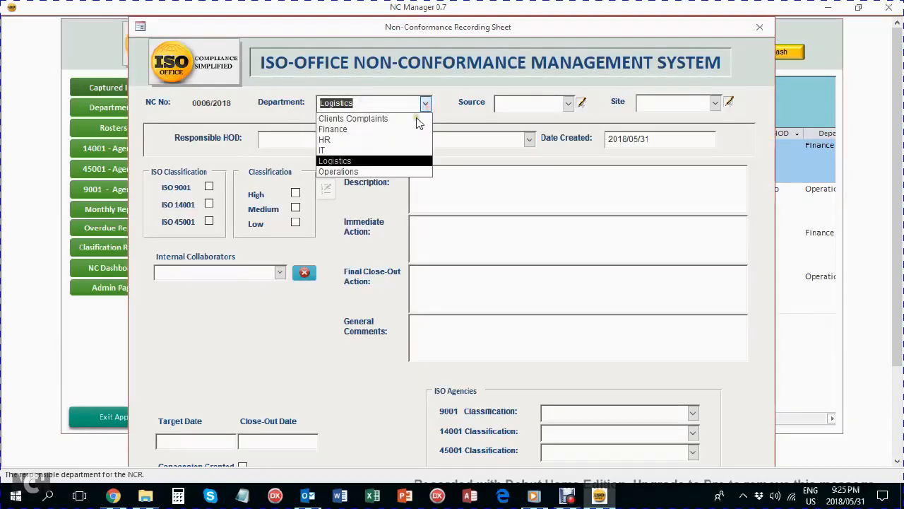
click(396, 130)
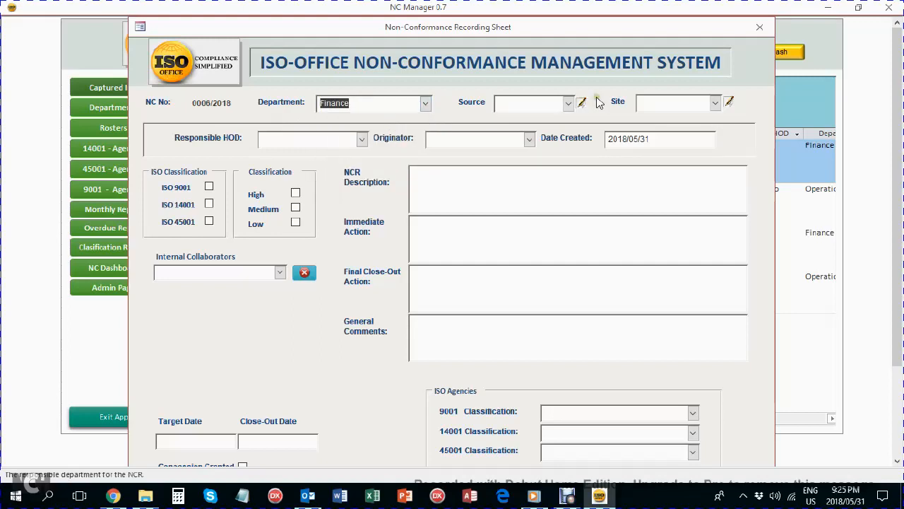
Set the NC source to Safety Officer Report and the site to Botswana.
click(570, 104)
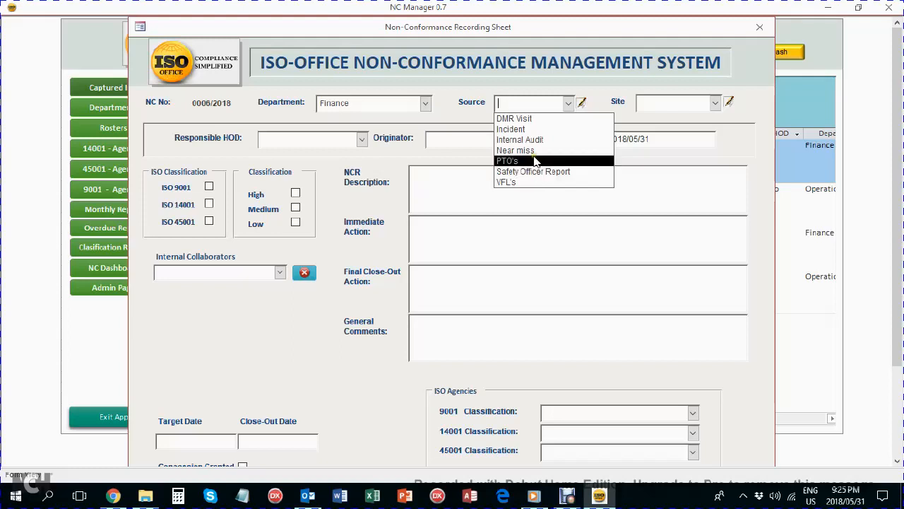
click(558, 172)
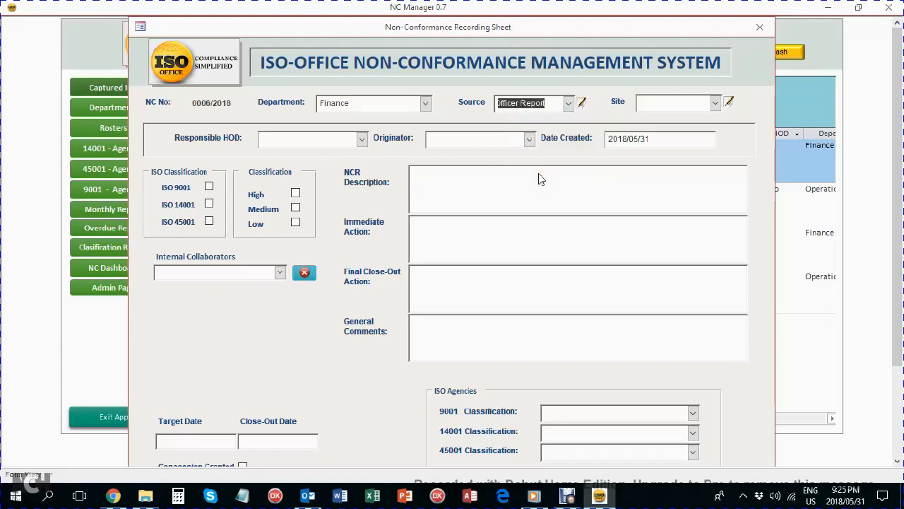
click(715, 103)
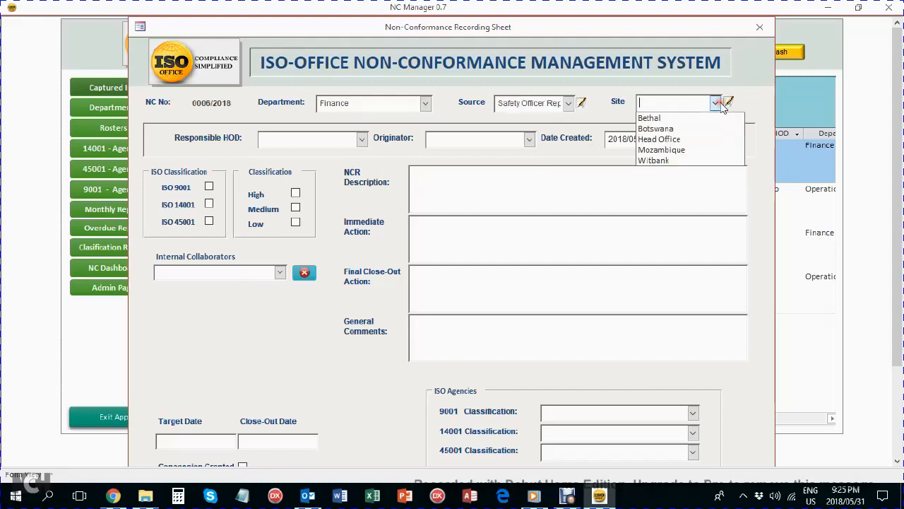
click(694, 129)
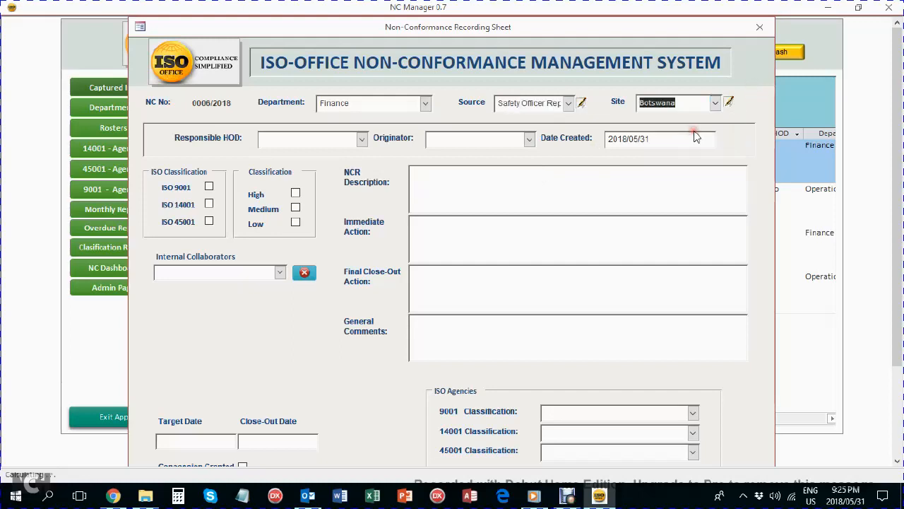
Choose the record's responsible head of department, then show the staff Rosters list.
click(360, 140)
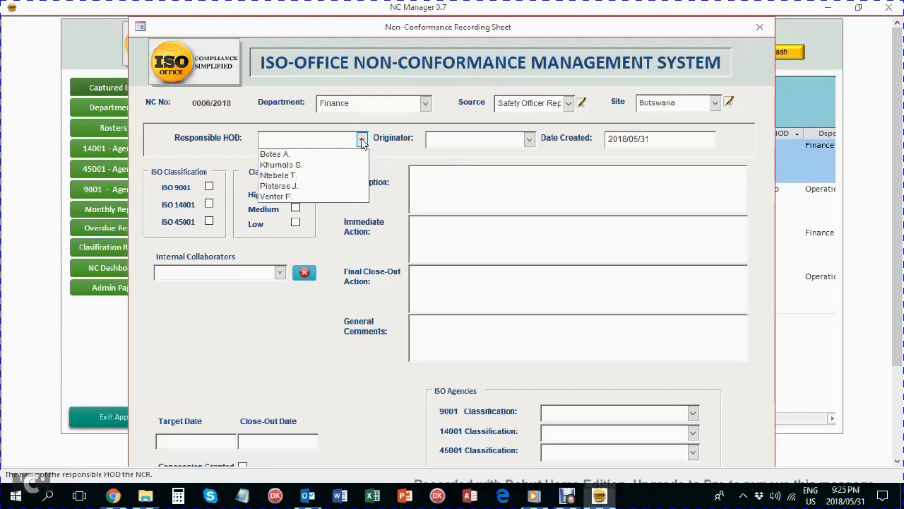
click(321, 197)
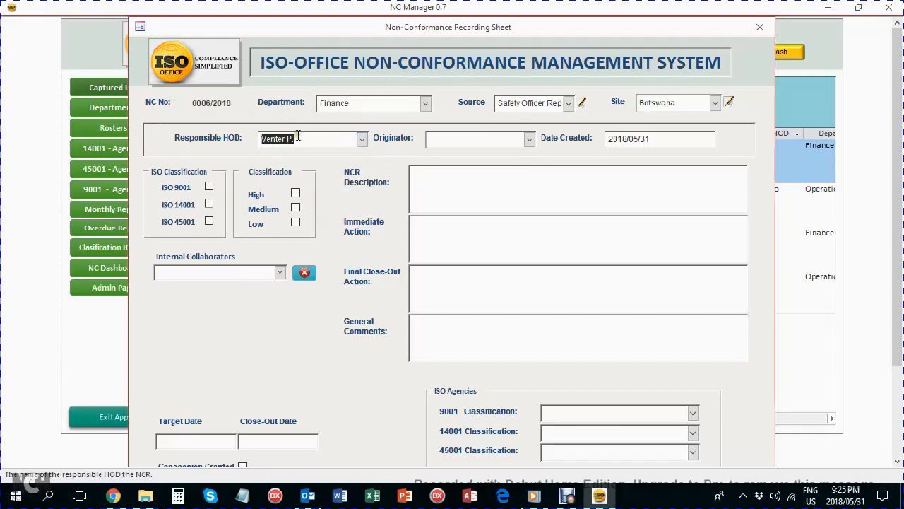
click(117, 131)
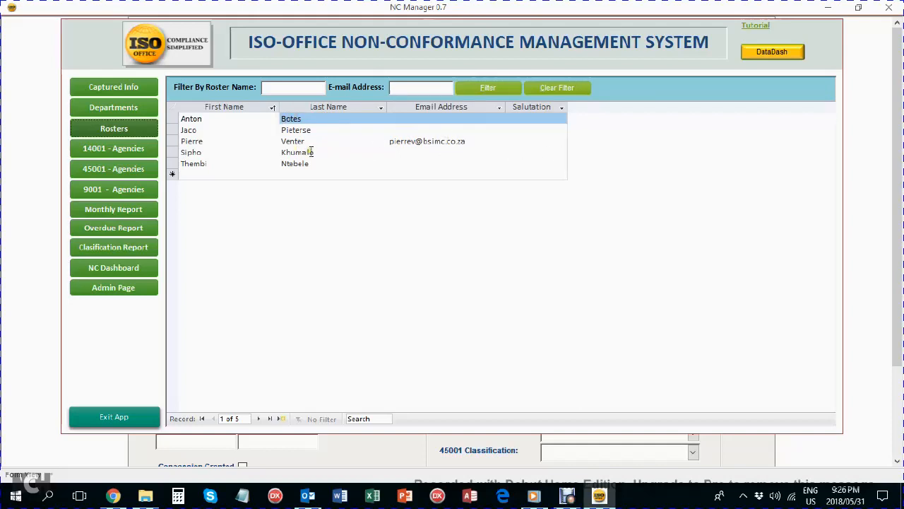
Go back to Captured Info and reopen record 0006/2018's recording sheet via Capture New.
click(91, 89)
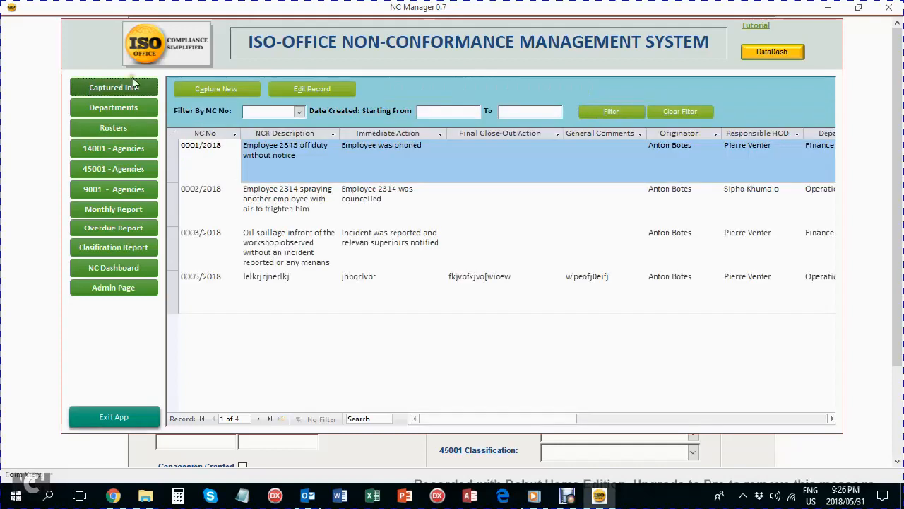
click(212, 90)
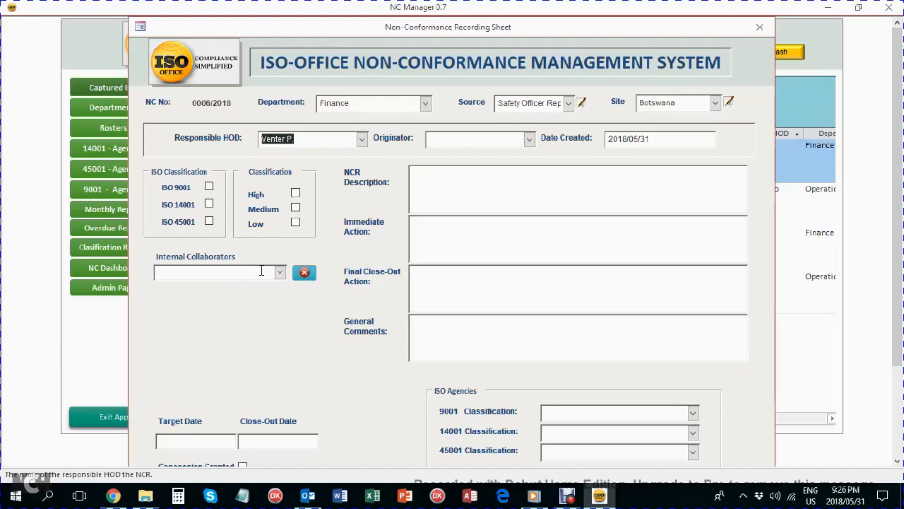
Pick the record's originator, visit Date Created, and tick ISO 45001 as its classification.
click(529, 139)
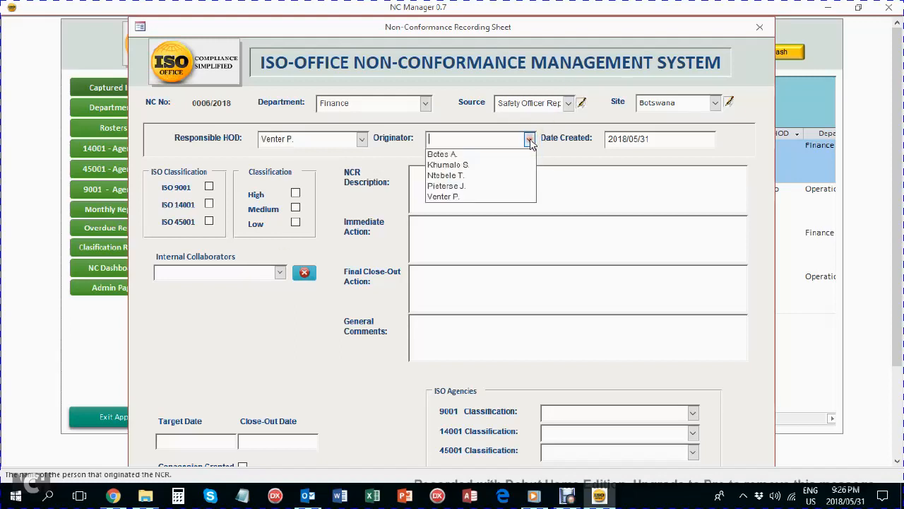
click(503, 165)
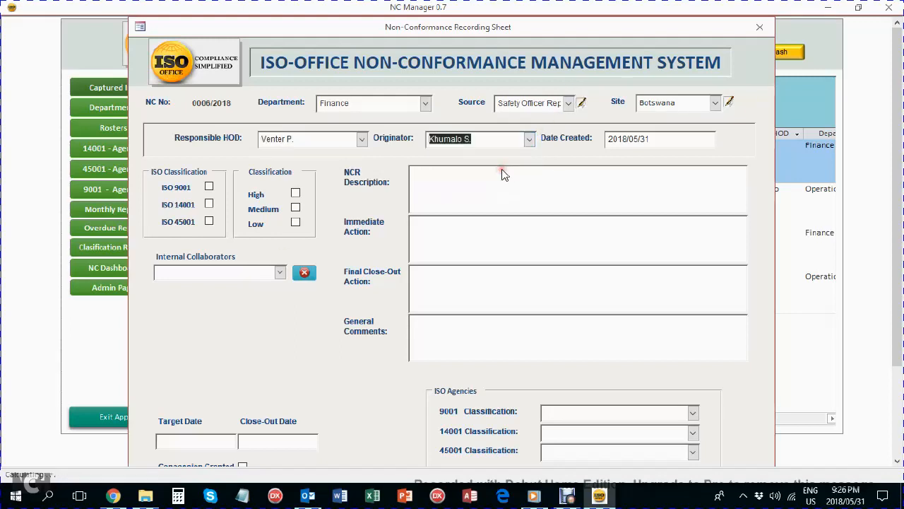
click(654, 138)
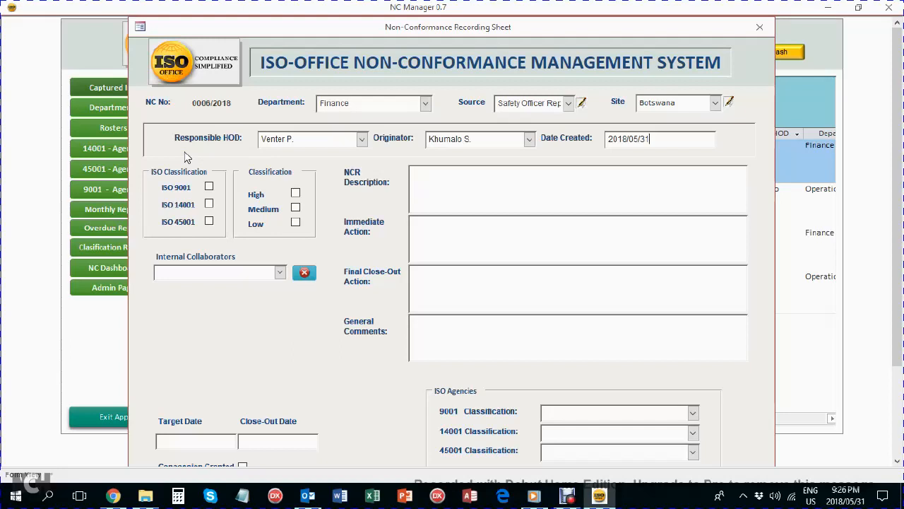
click(209, 222)
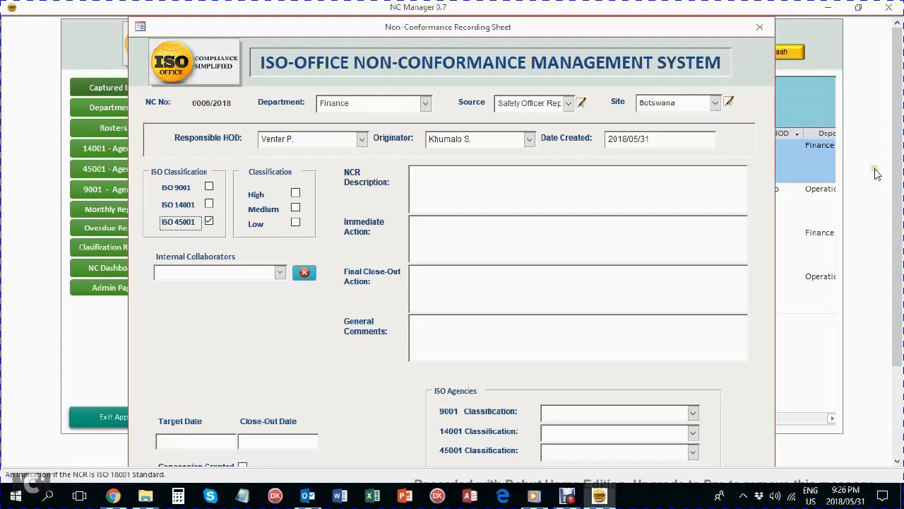
drag(896, 202, 896, 234)
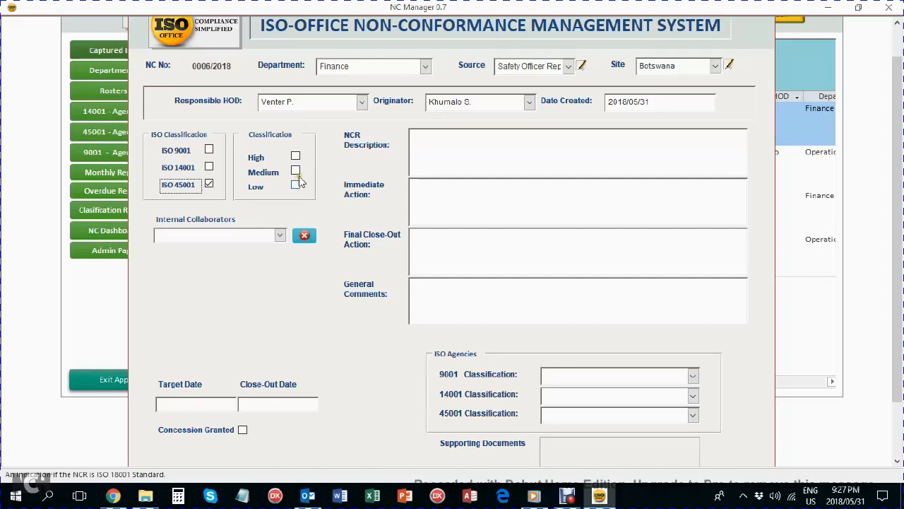
Try High and Medium severity against the Target Date, then settle on Low (target 2018/06/14).
click(296, 156)
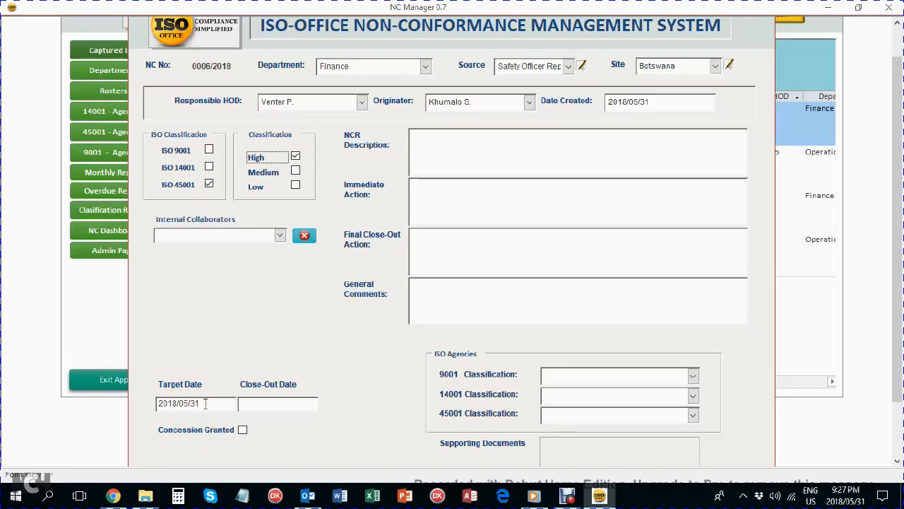
click(296, 171)
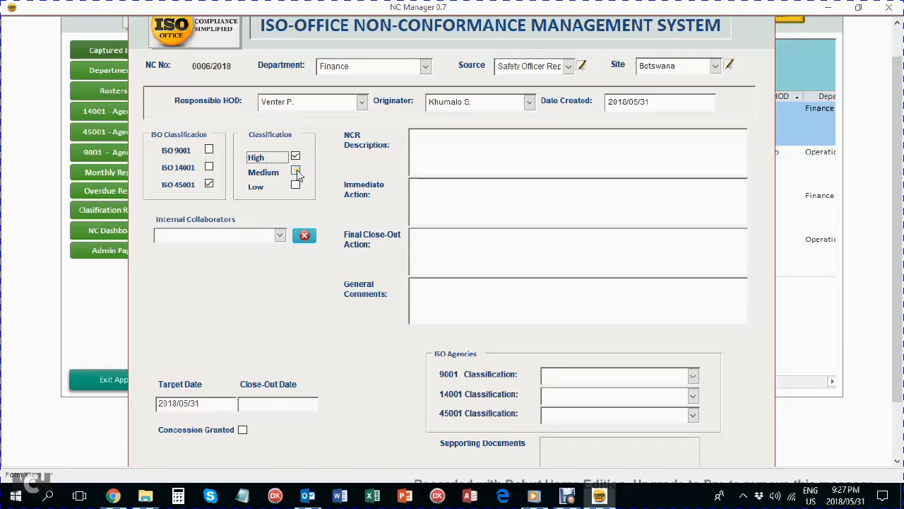
click(217, 403)
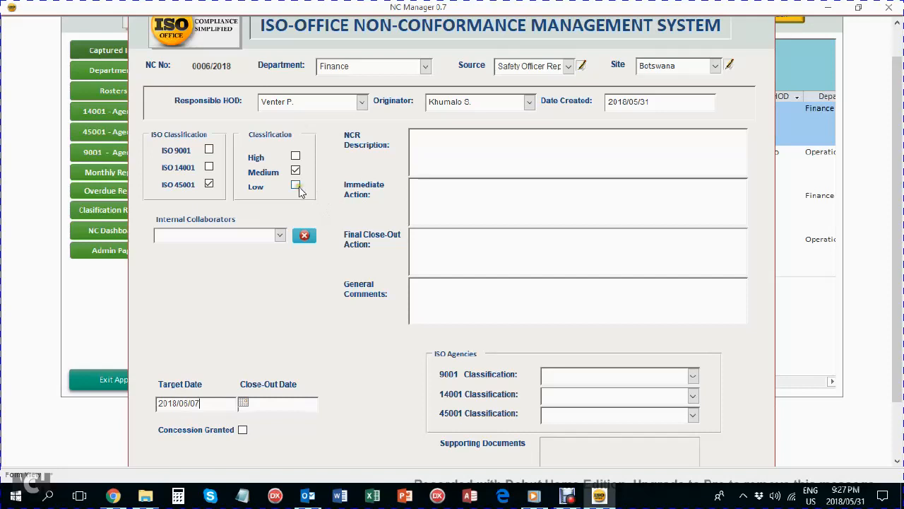
click(295, 185)
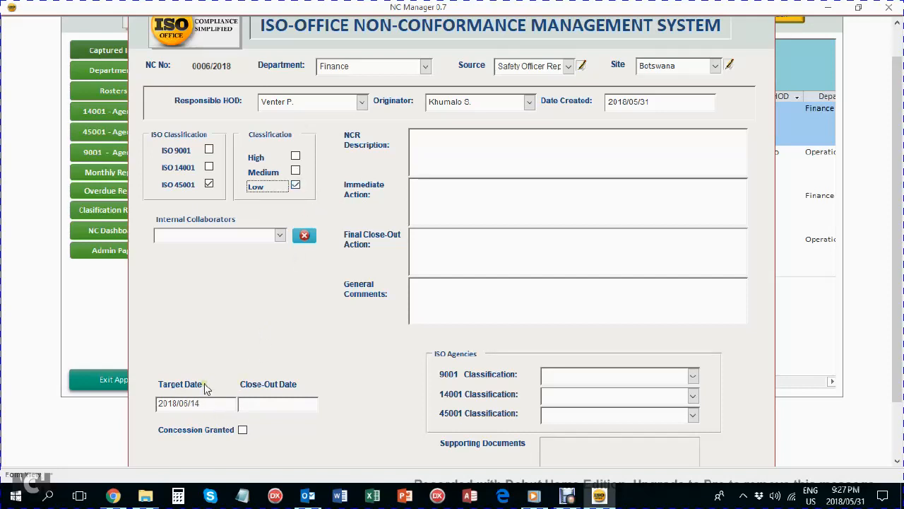
click(296, 170)
click(295, 185)
Enter placeholder text 'eqjbqe.rvb' under Immediate Action below the NCR Description, then visit close-out and comments fields.
click(295, 155)
click(298, 183)
click(455, 158)
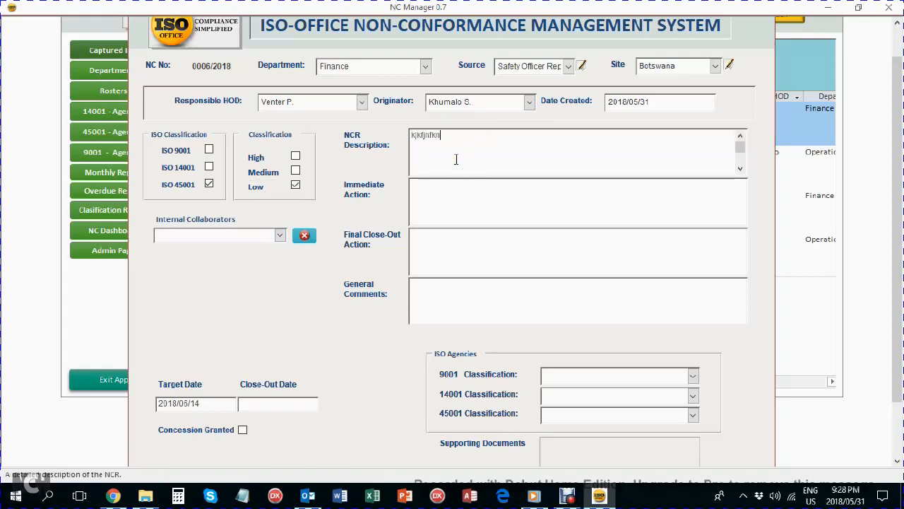
click(449, 189)
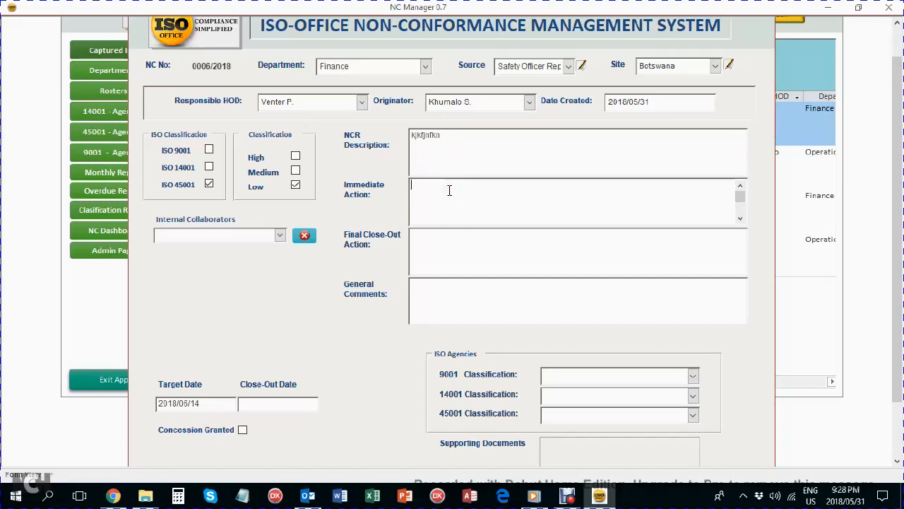
text(eqjbqe.rvb)
click(447, 253)
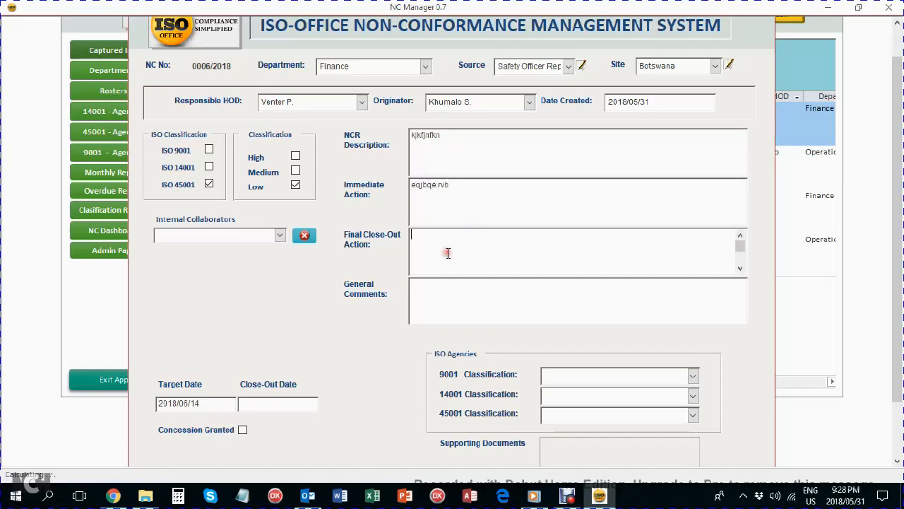
click(462, 308)
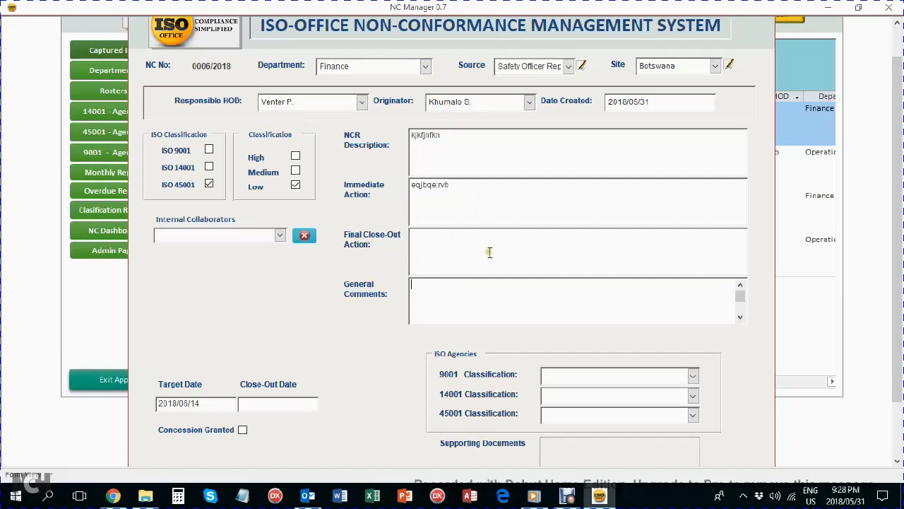
Add four roster staff members as internal collaborators, one per Internal Collaborators dropdown.
click(280, 235)
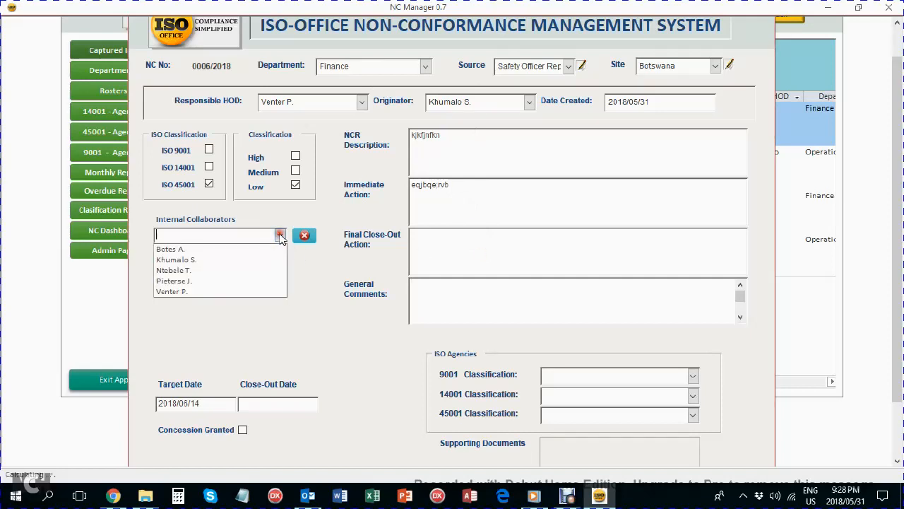
click(240, 270)
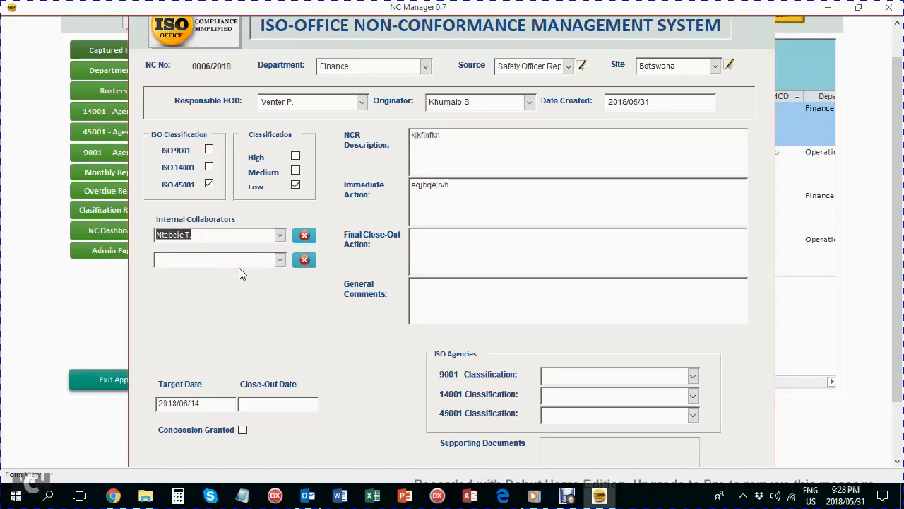
click(280, 259)
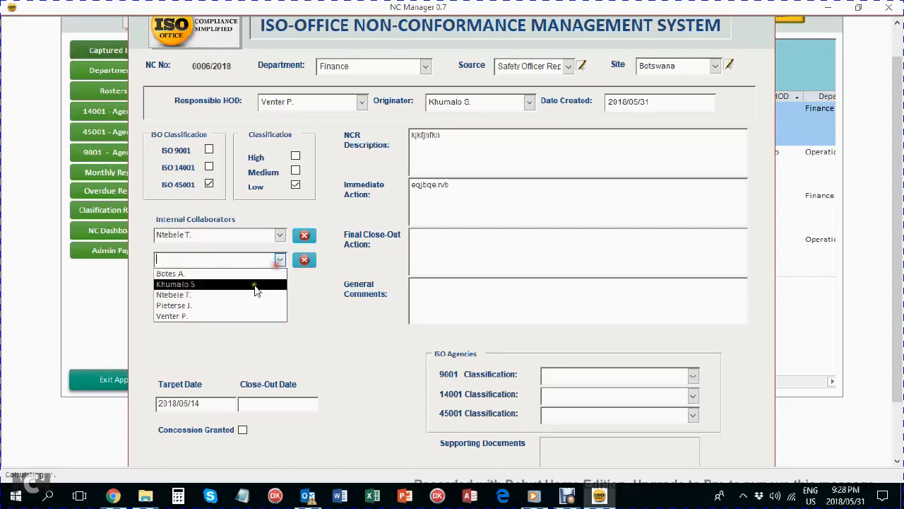
click(255, 287)
click(279, 284)
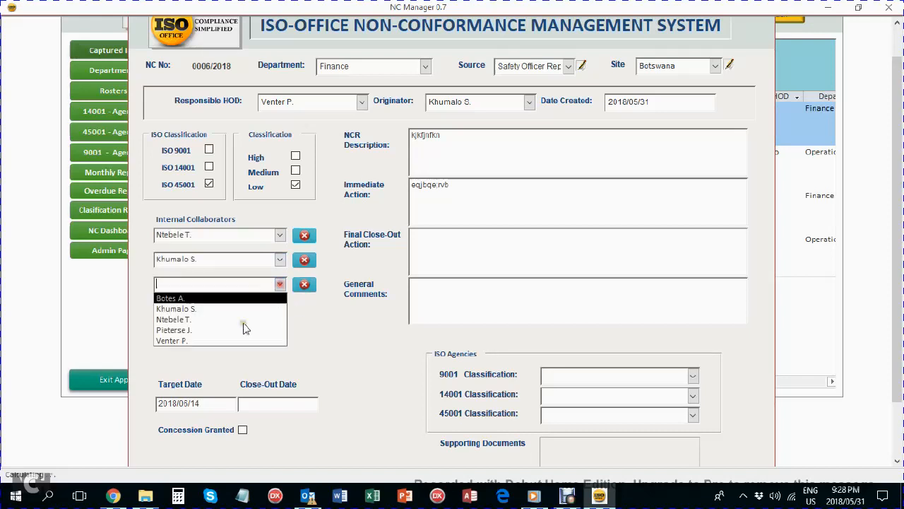
click(240, 330)
click(279, 308)
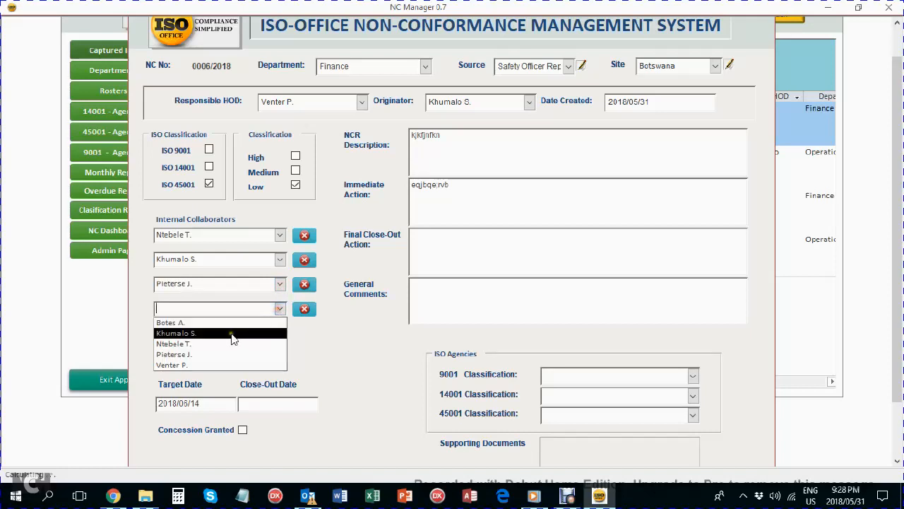
click(235, 335)
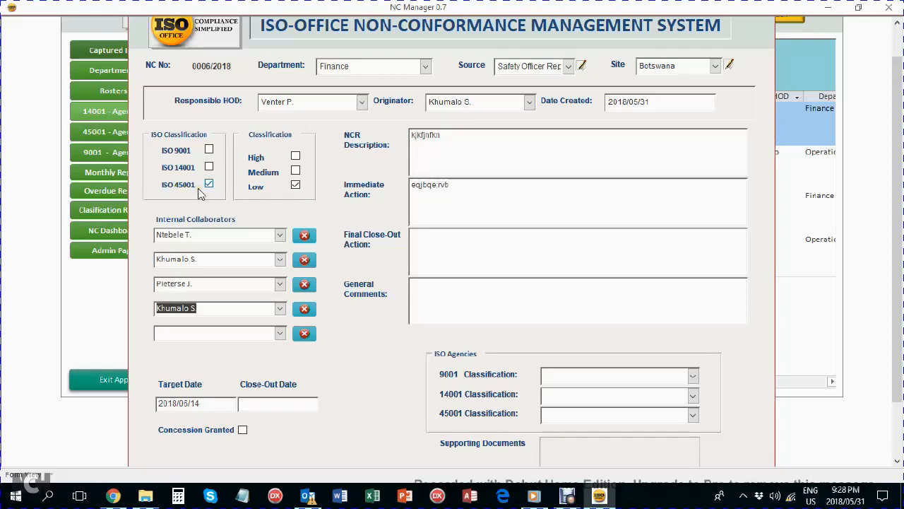
Classify record 0006/2018 as Horseplay under 45001, then select the Supporting Documents box.
click(693, 416)
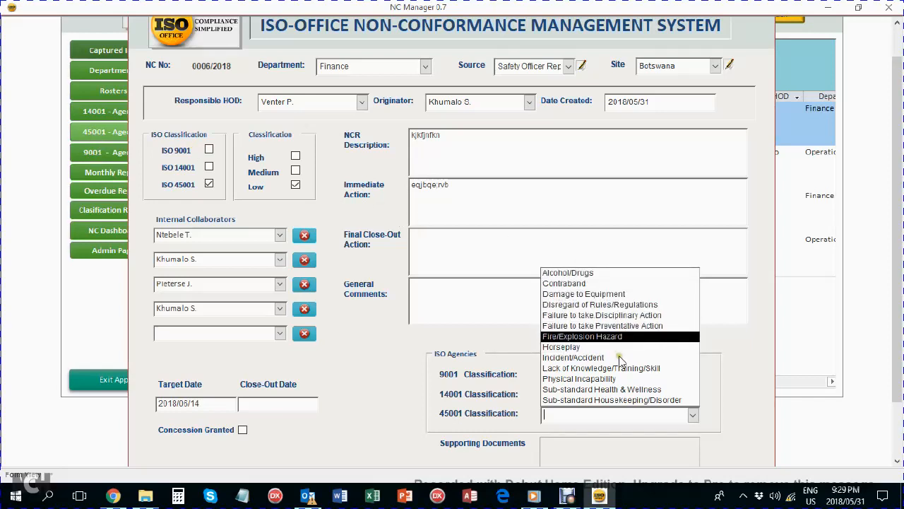
click(599, 347)
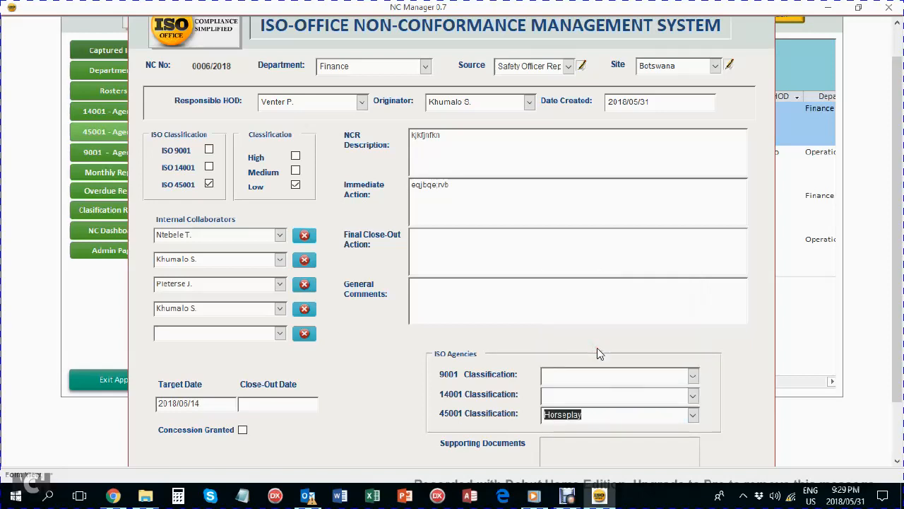
scroll(712, 408, down, 2)
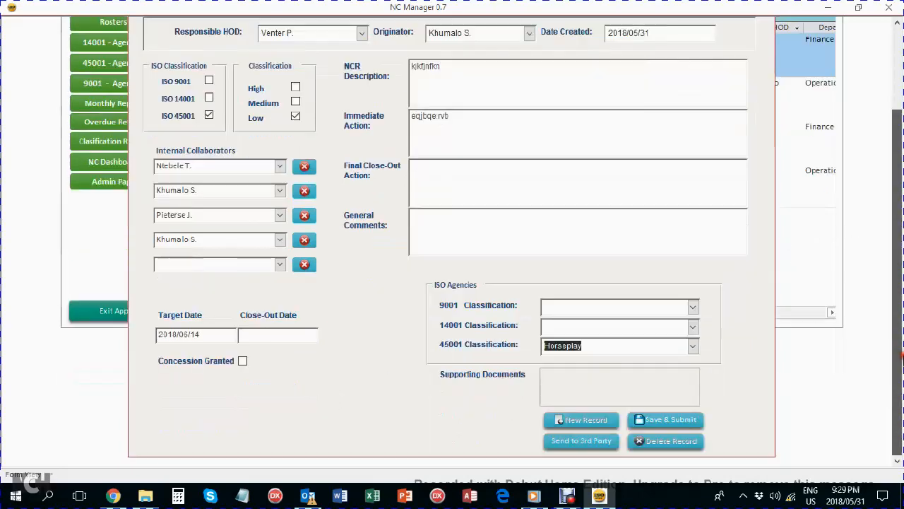
click(572, 384)
Close the Attachments window empty, tick Concession Granted, and close the Concession Documents window.
double_click(600, 386)
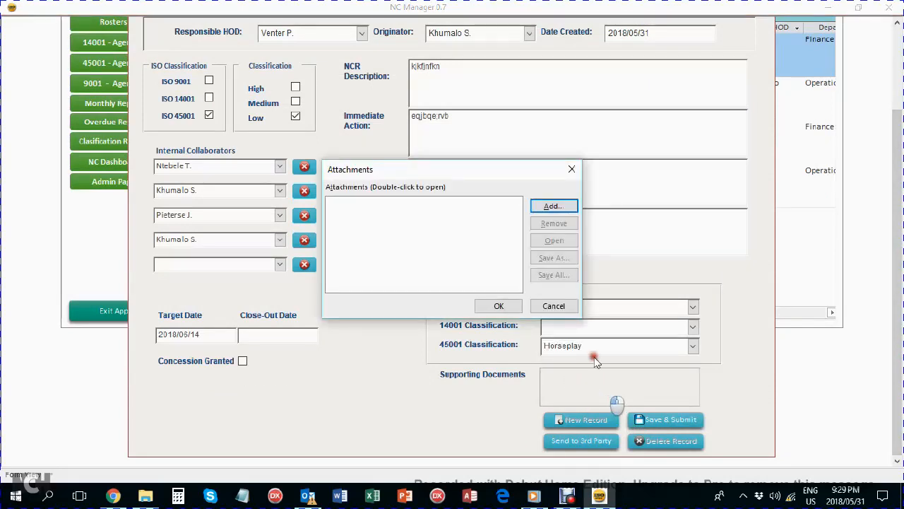
click(552, 205)
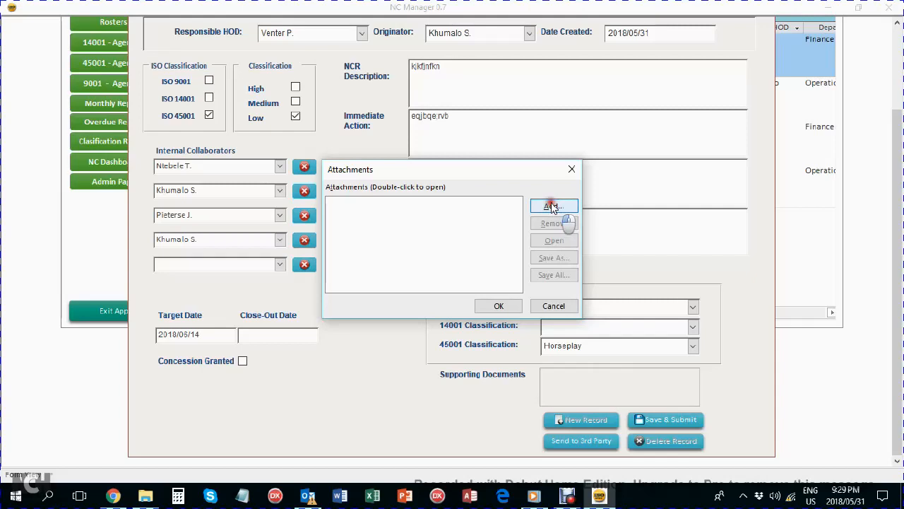
click(572, 169)
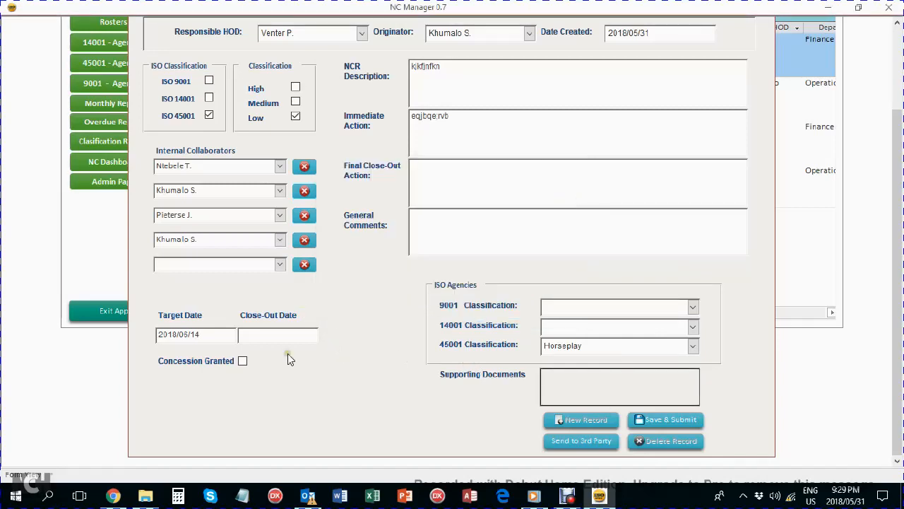
click(243, 361)
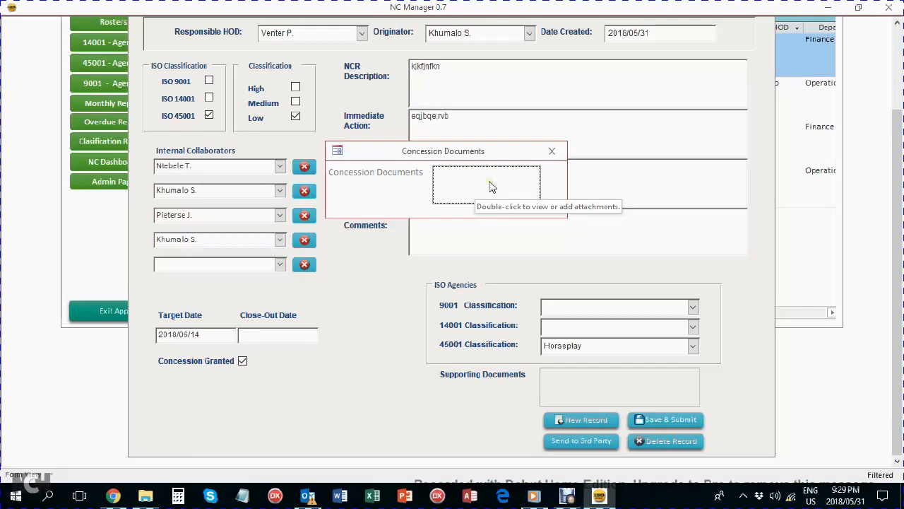
click(552, 152)
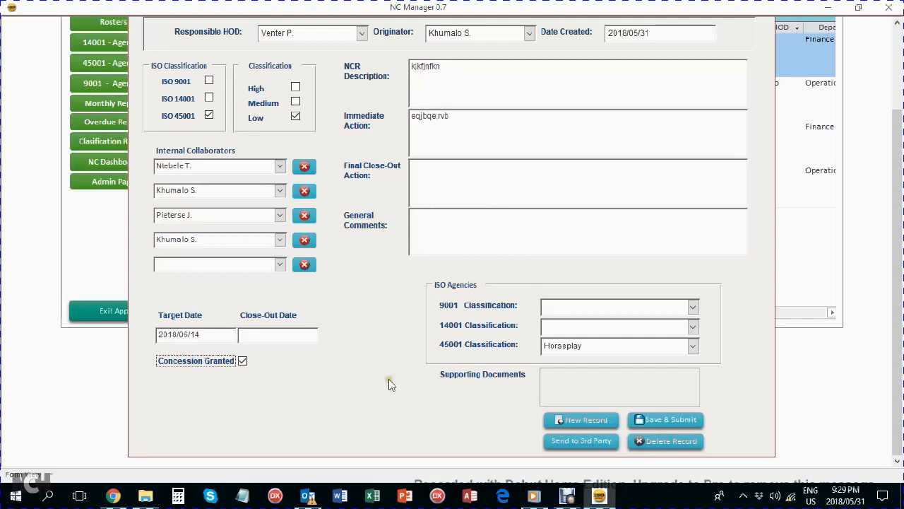
E-mail the NCR 0006-2018 PDF report to a third party's address and close the sending windows.
click(596, 442)
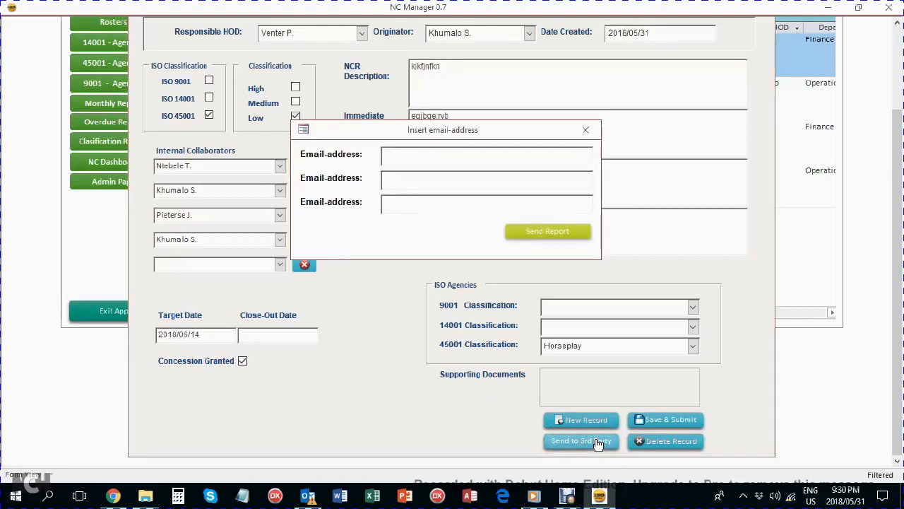
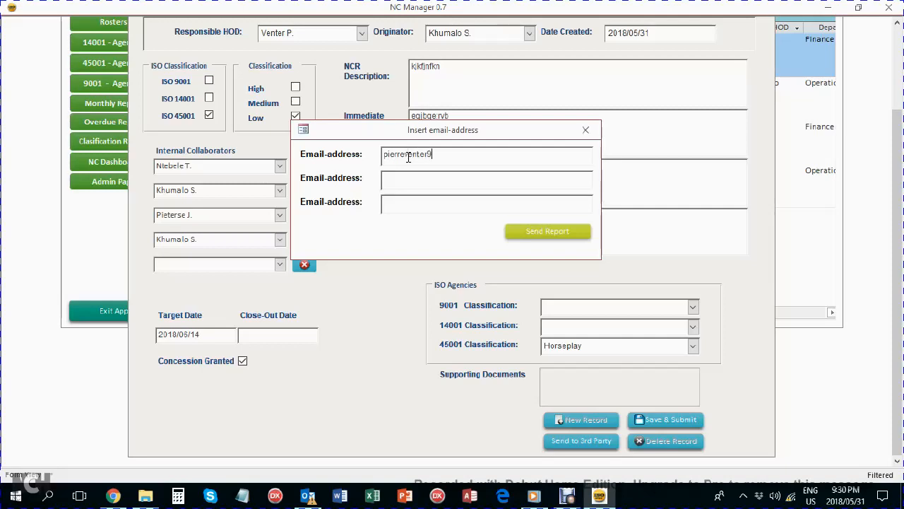
click(552, 234)
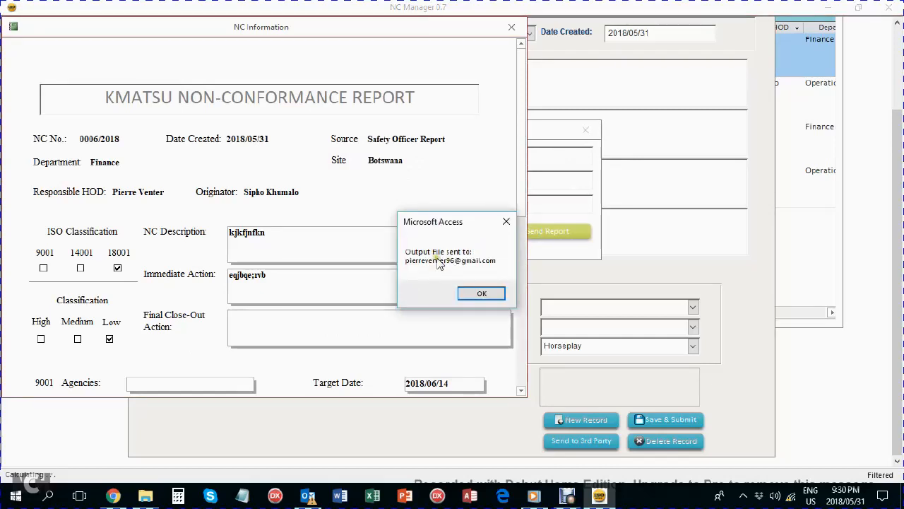
click(478, 293)
click(513, 28)
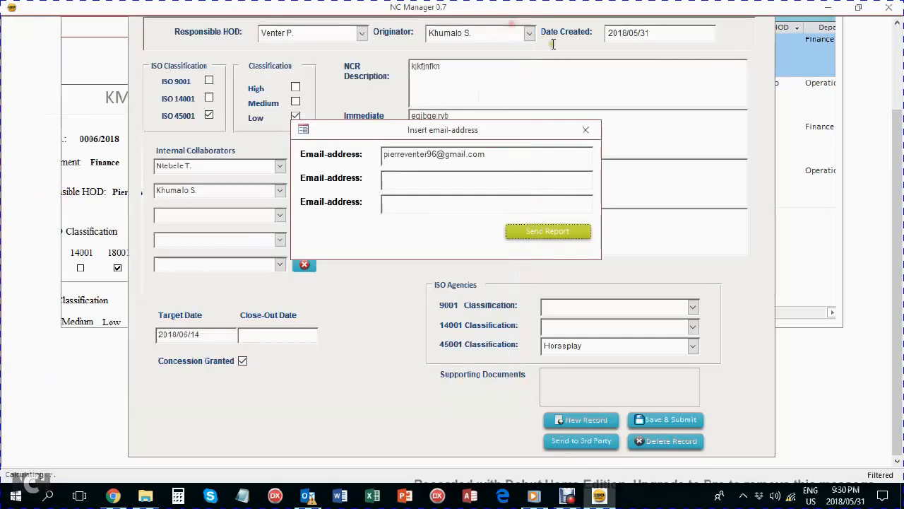
click(589, 131)
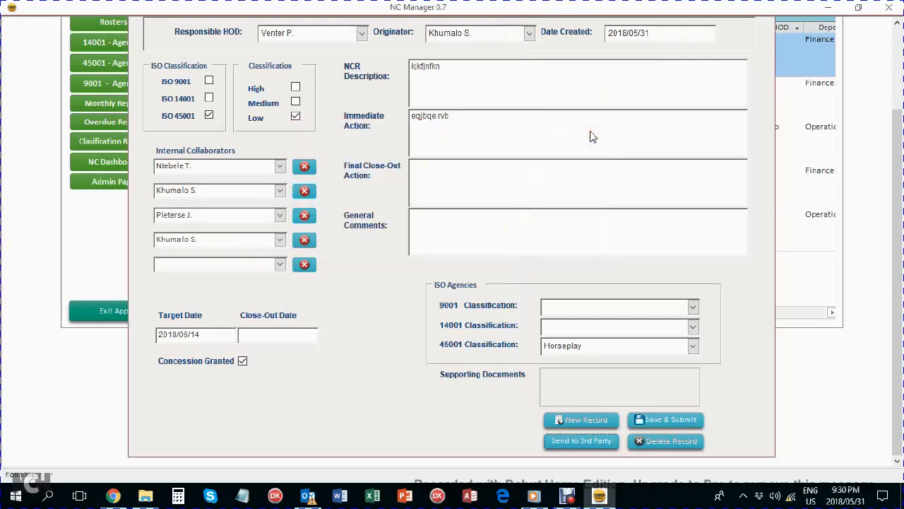
Save and submit the record, dismiss the compile error, and stop the VBA debugger.
click(680, 424)
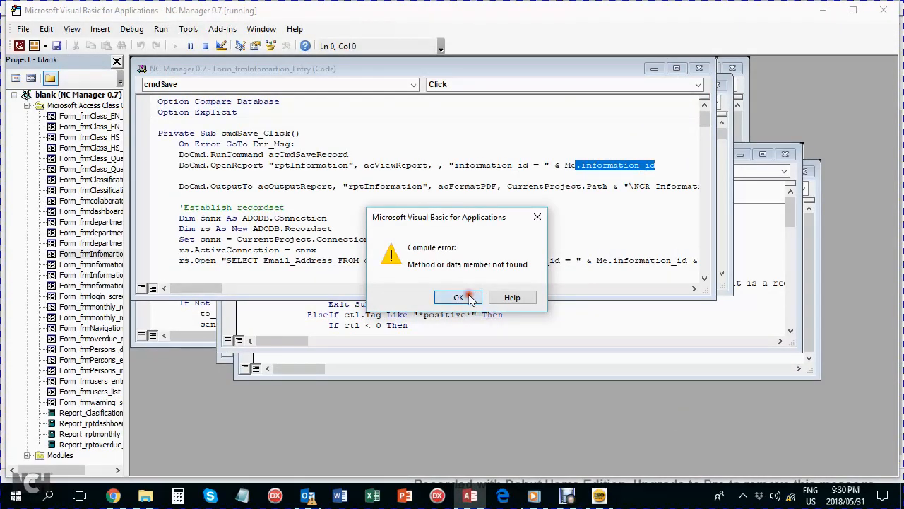
click(465, 297)
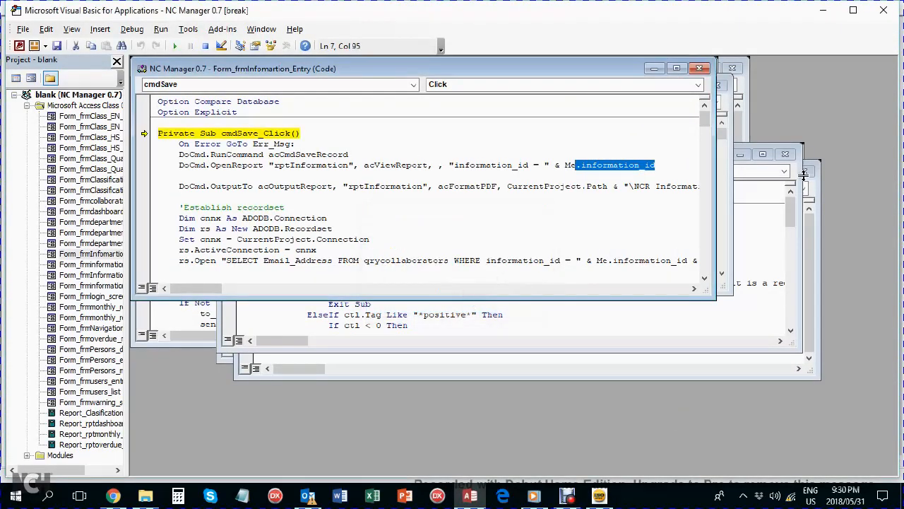
click(887, 10)
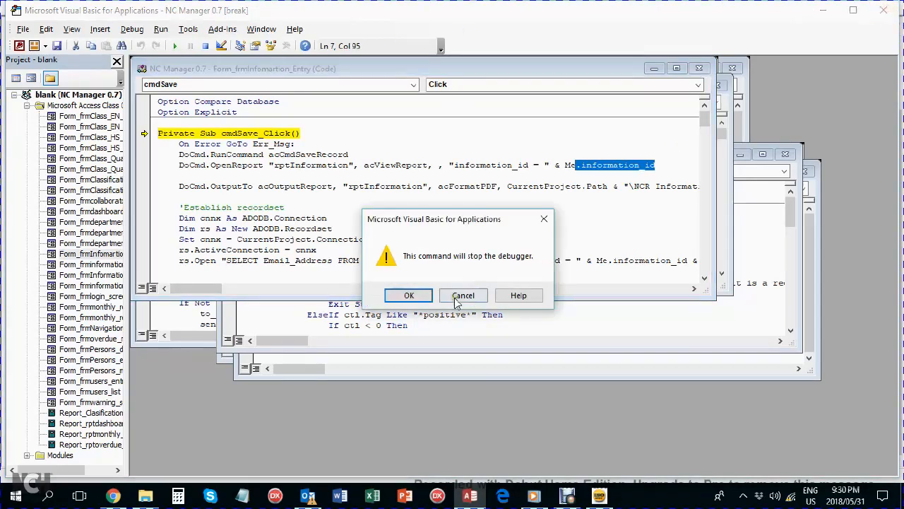
click(414, 294)
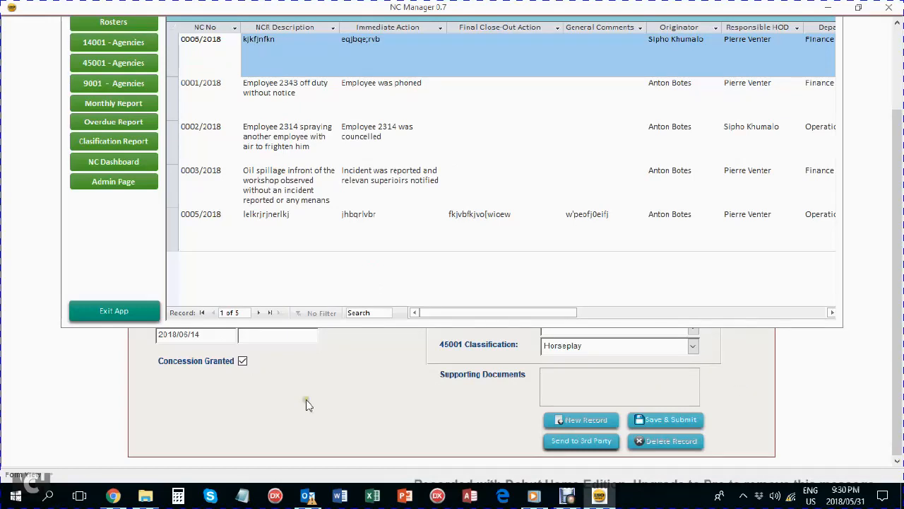
Quit the NC Manager application, confirming the exit warning.
click(757, 357)
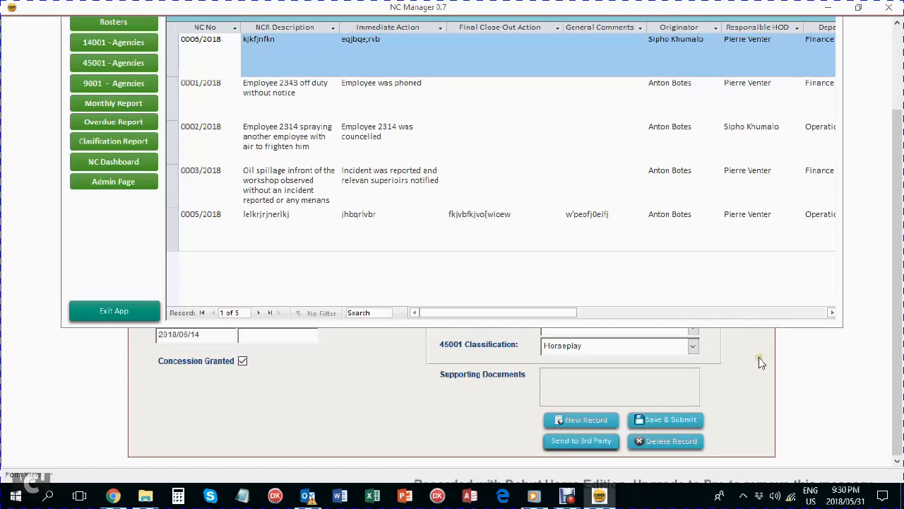
click(889, 7)
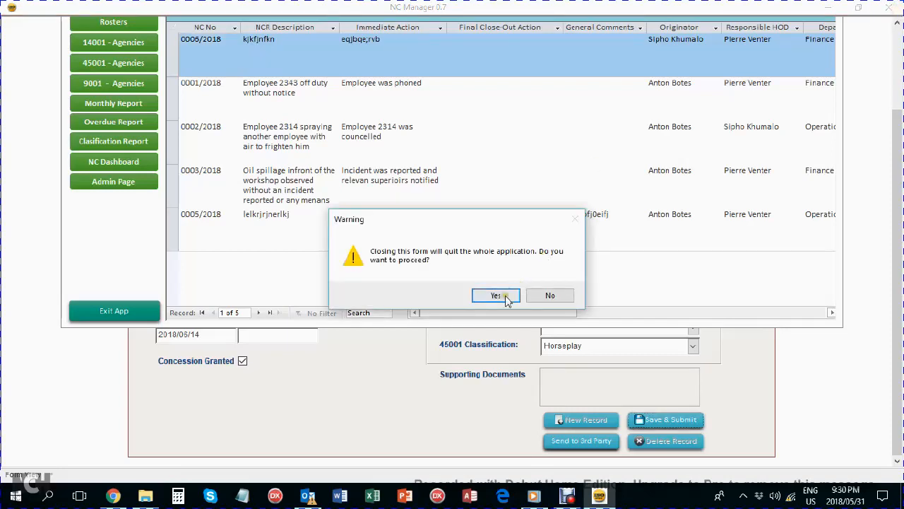
click(499, 295)
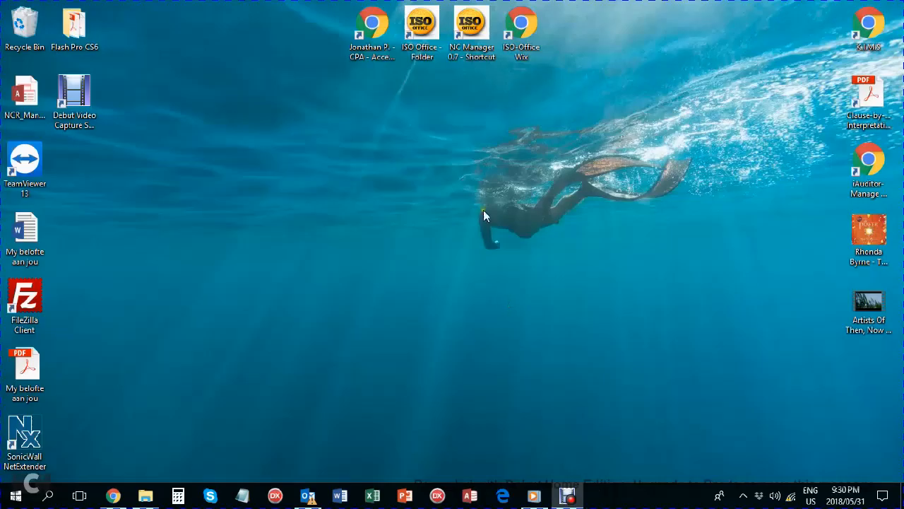
Relaunch NC Manager 0.7 from the desktop shortcut and log in with the account password.
double_click(471, 28)
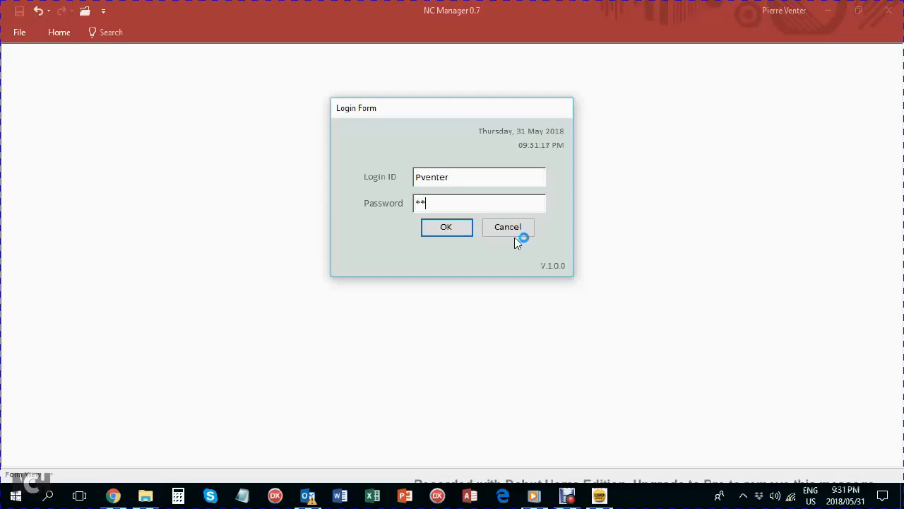
text(******)
key(Return)
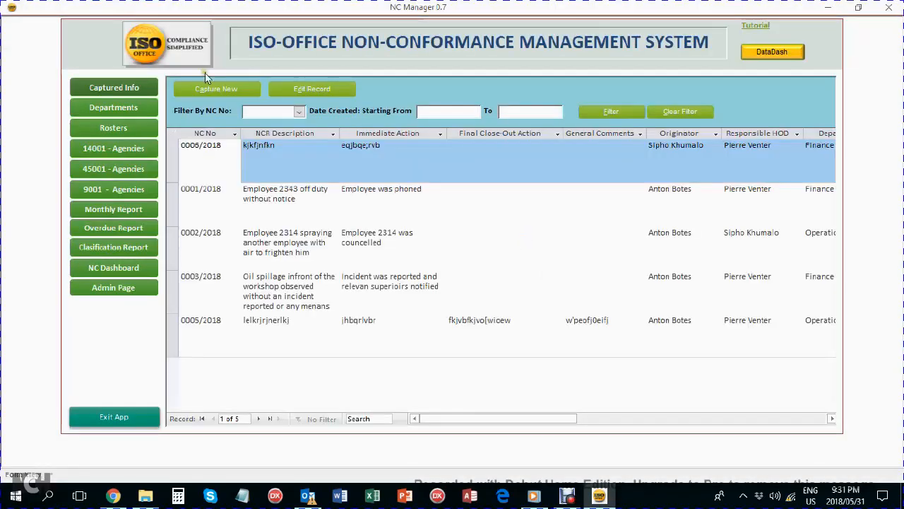
click(345, 320)
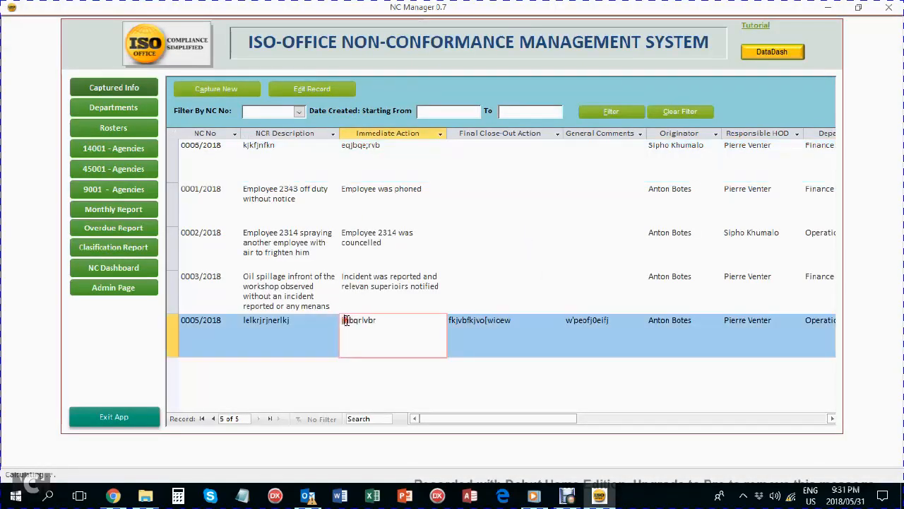
click(322, 92)
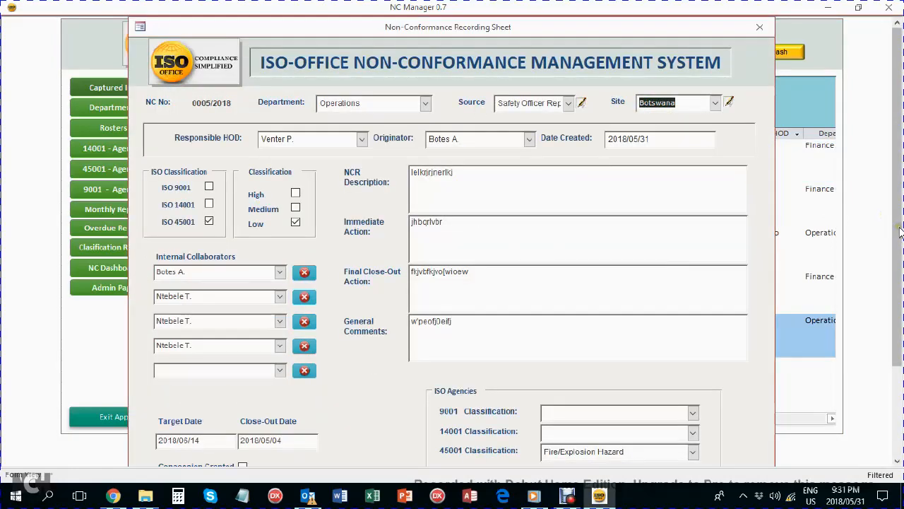
drag(897, 219, 898, 307)
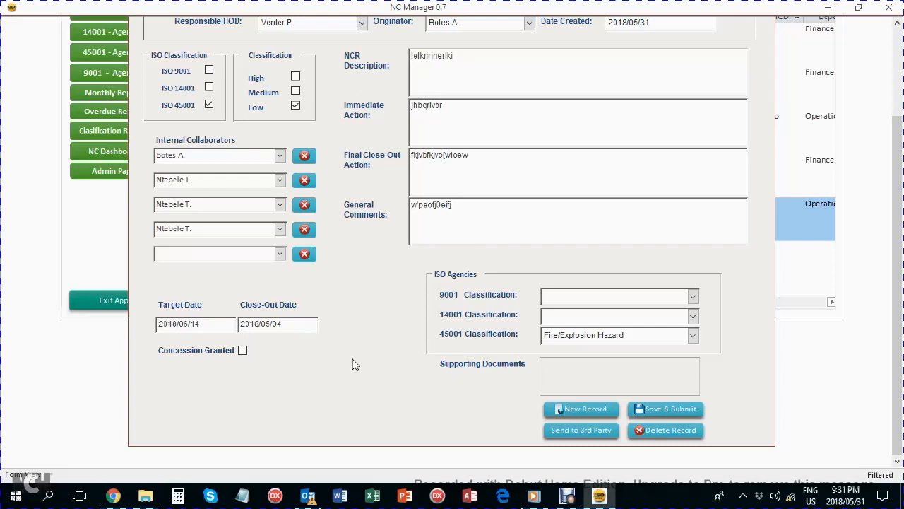
drag(895, 202, 895, 114)
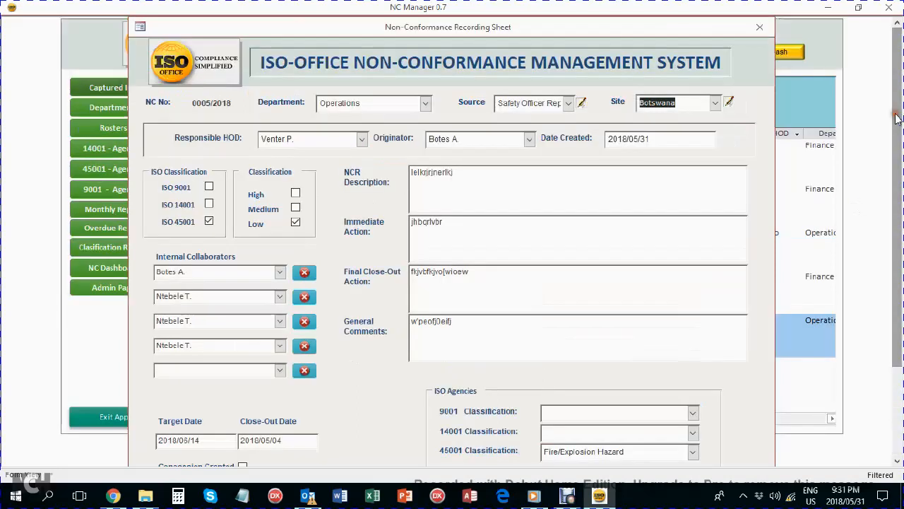
click(762, 28)
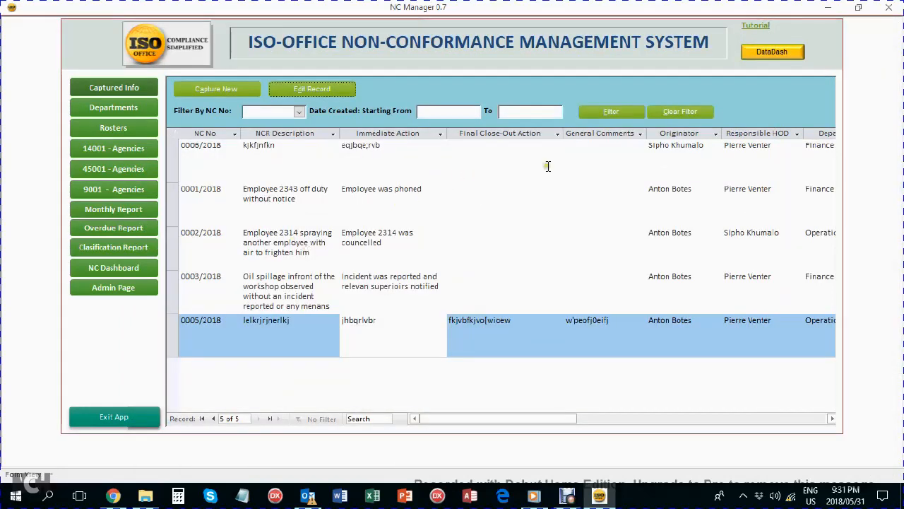
Review the NC Overdue Report, then start a new blank recording sheet dated 2018/05/31.
click(97, 229)
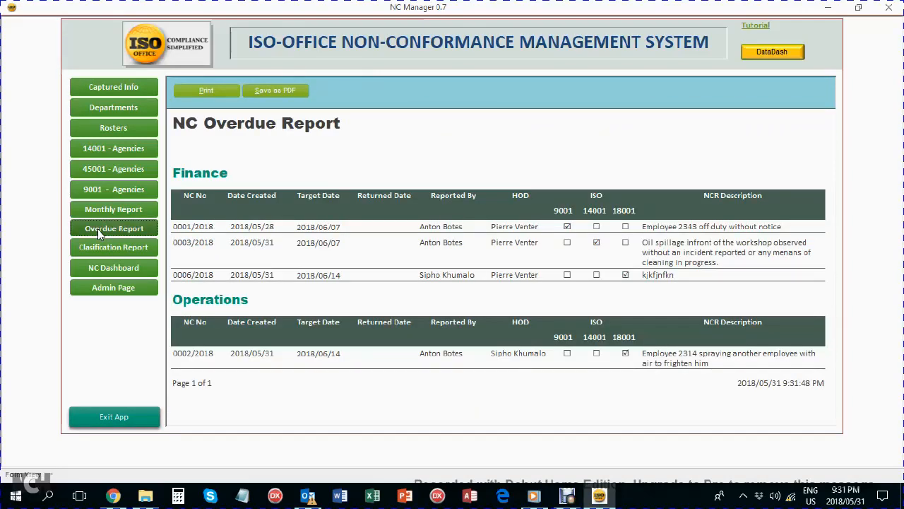
click(105, 88)
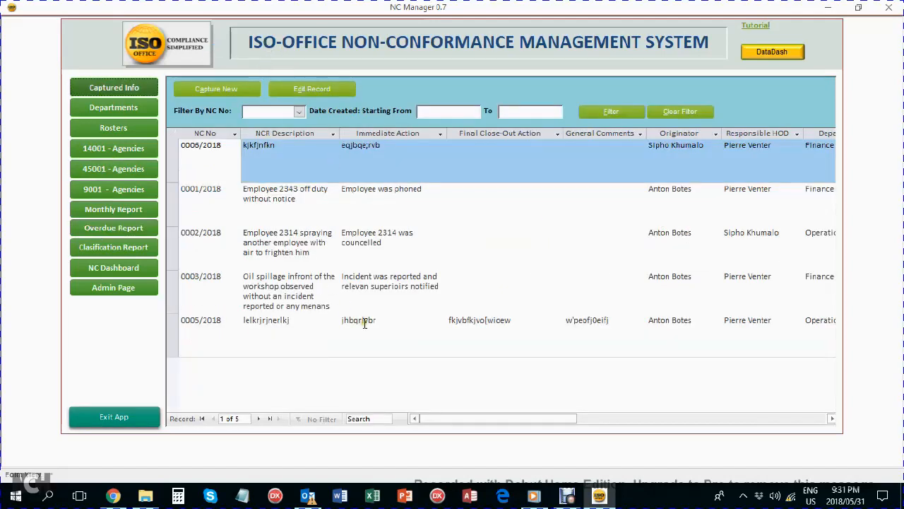
click(364, 323)
click(232, 88)
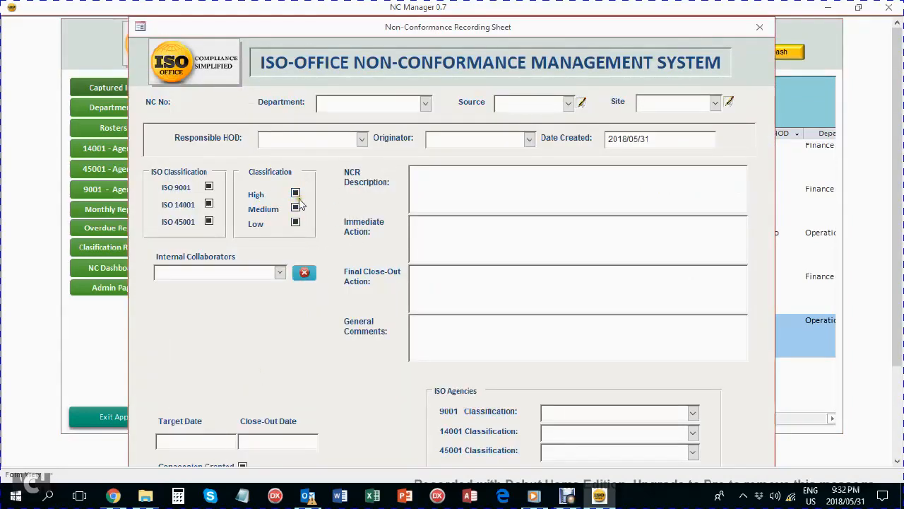
Set the new record's classification to High, then return to the NC Overdue Report.
click(296, 193)
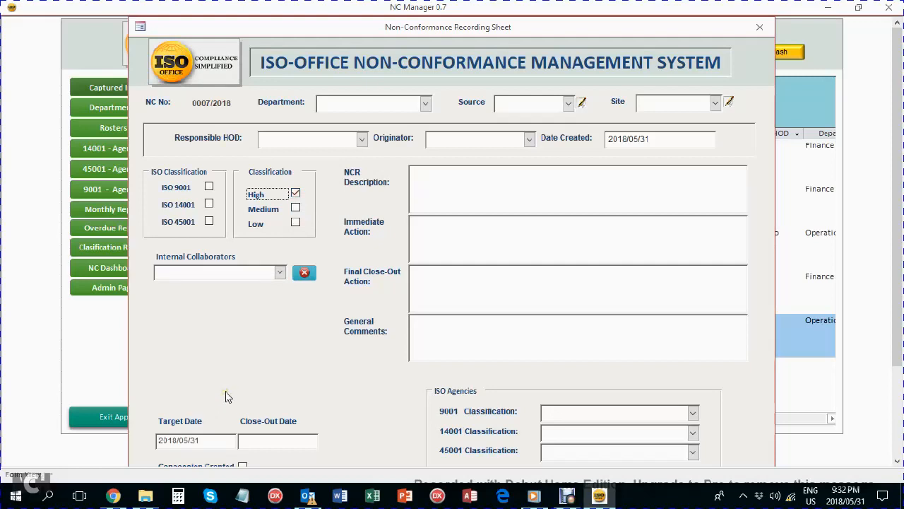
scroll(510, 323, down, 2)
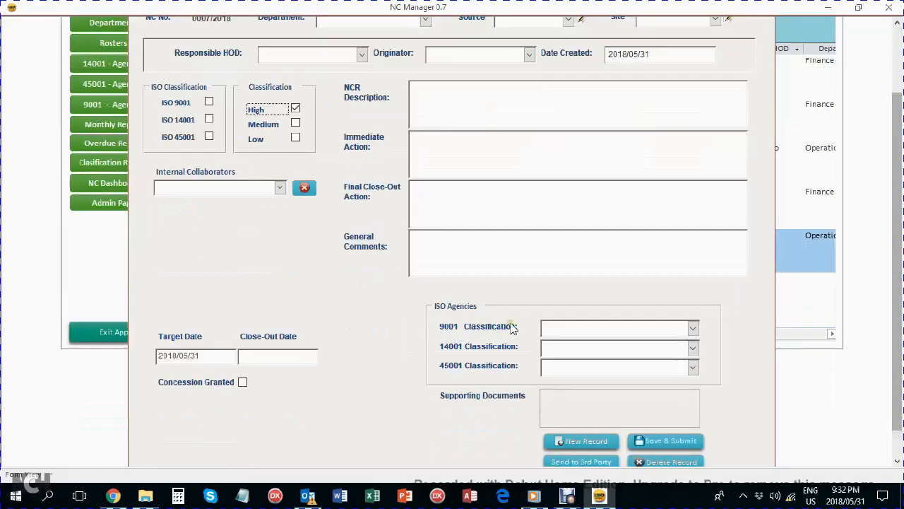
click(90, 143)
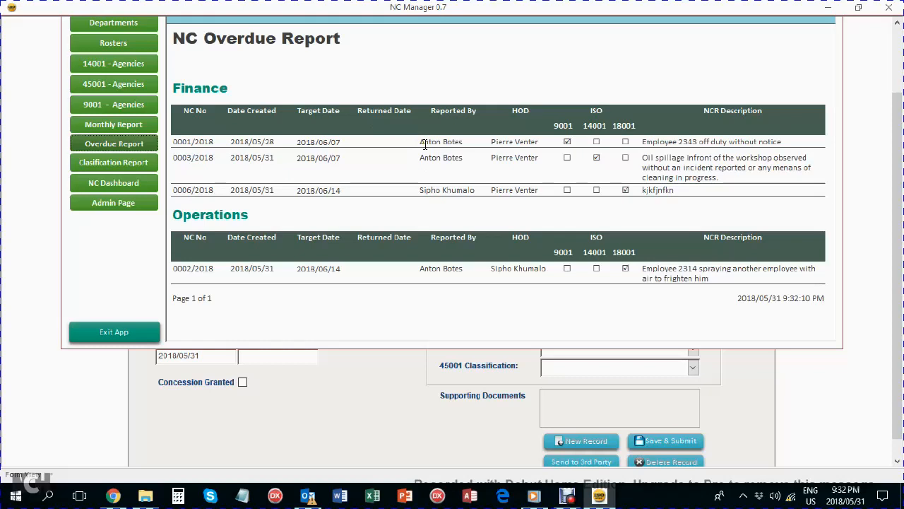
Generate the NC Monthly Report for May with period 2018.
click(109, 127)
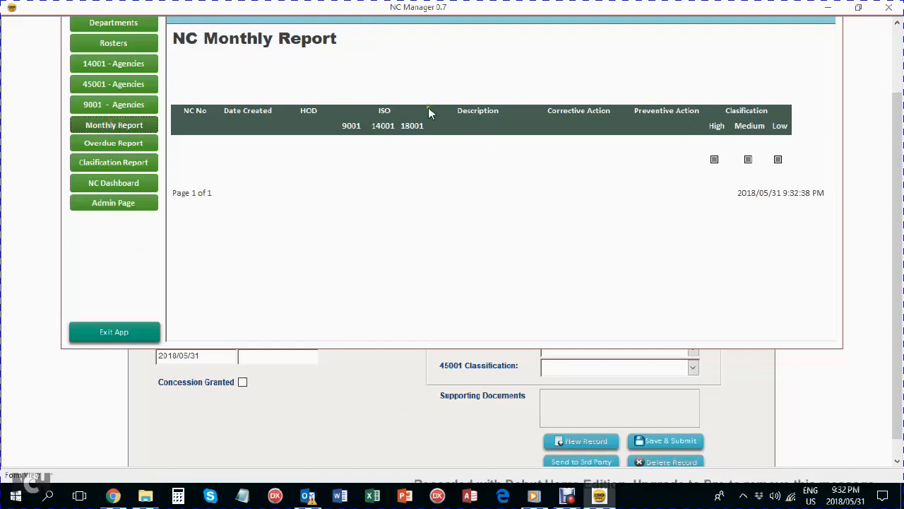
drag(898, 202, 899, 137)
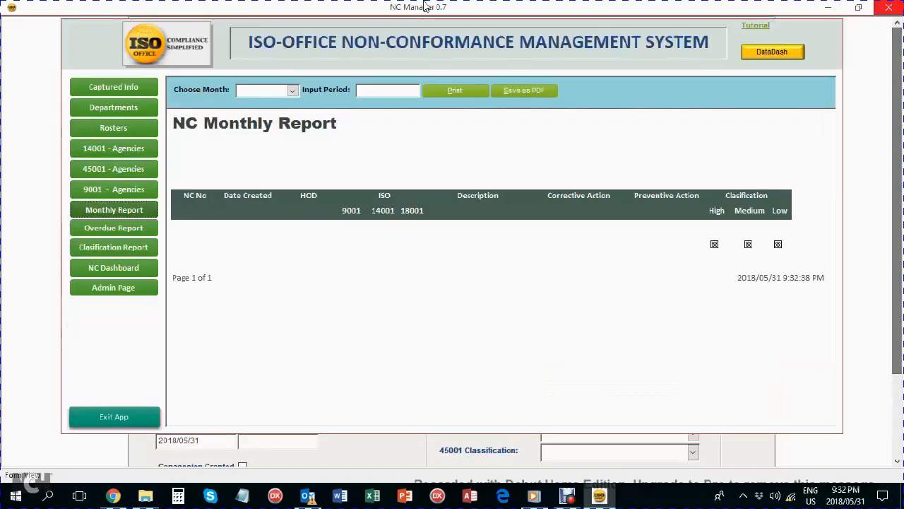
click(292, 91)
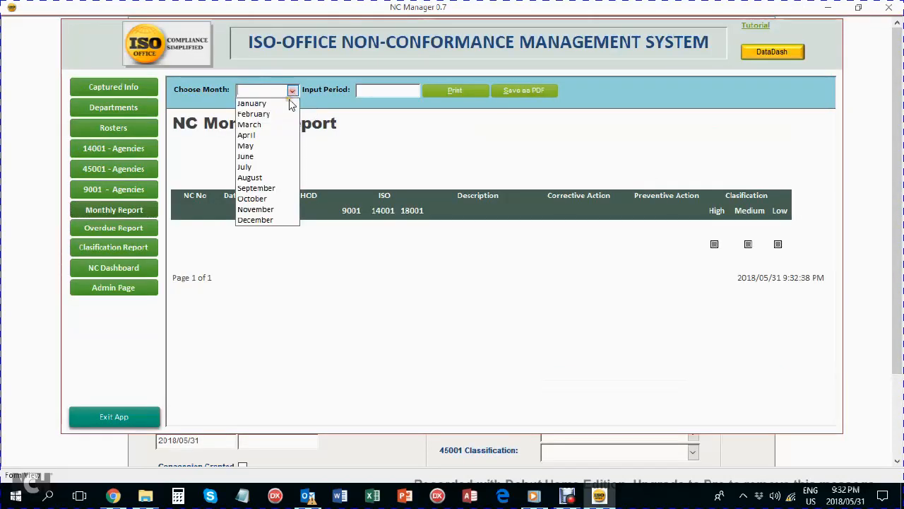
click(261, 145)
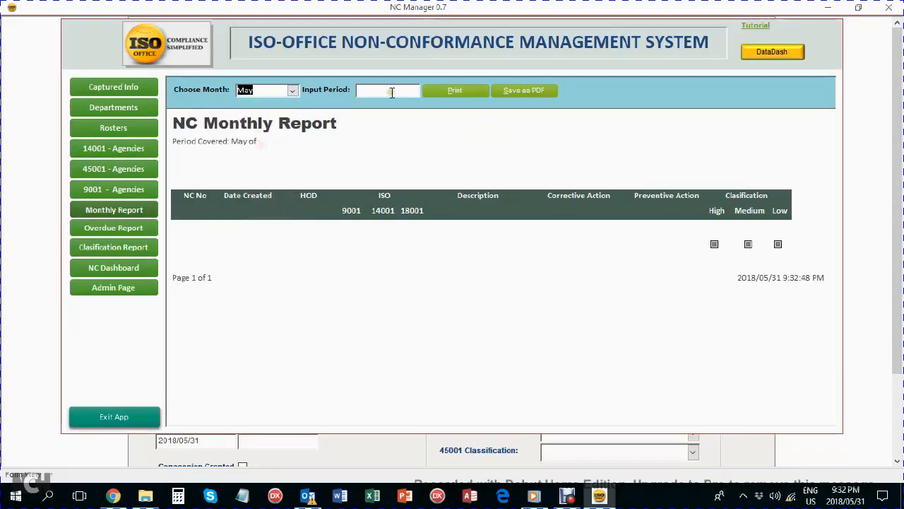
click(387, 92)
text(2018)
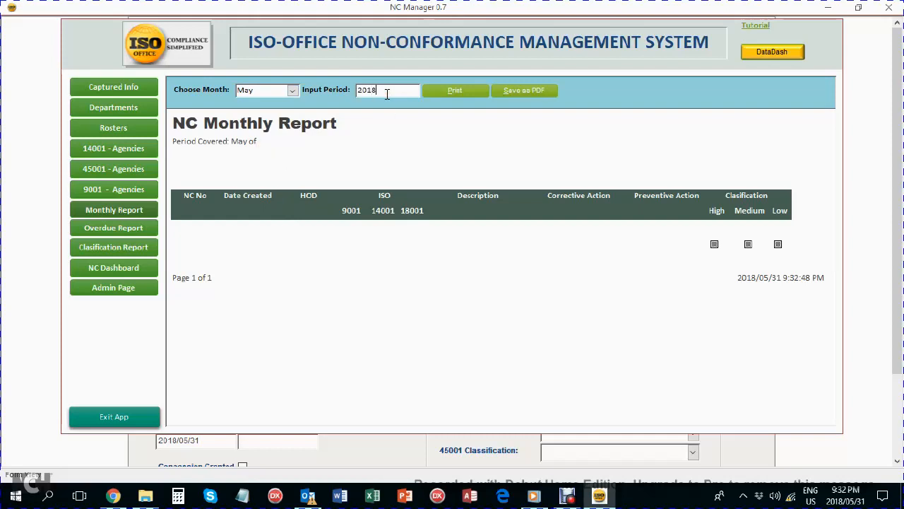
key(Tab)
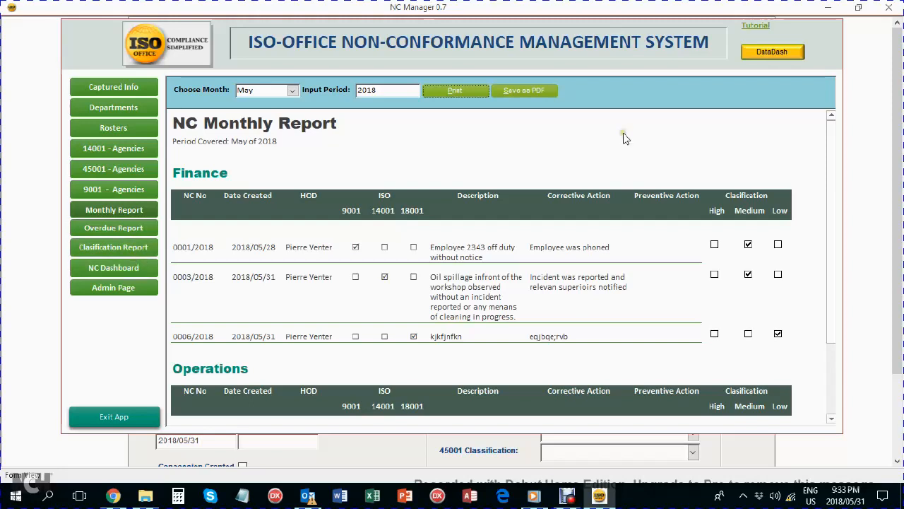
Launch the DataDash Excel dashboard, allowing the security notice and reopening it from recent workbooks.
click(786, 54)
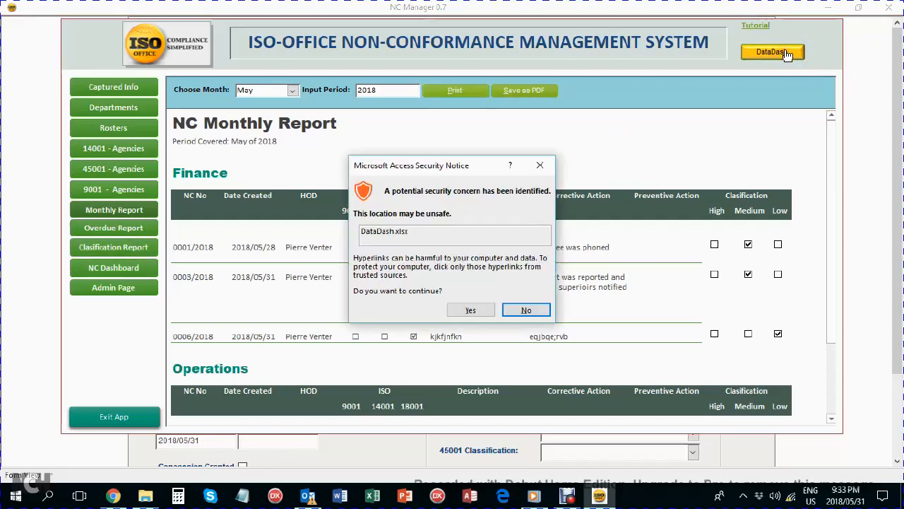
click(471, 310)
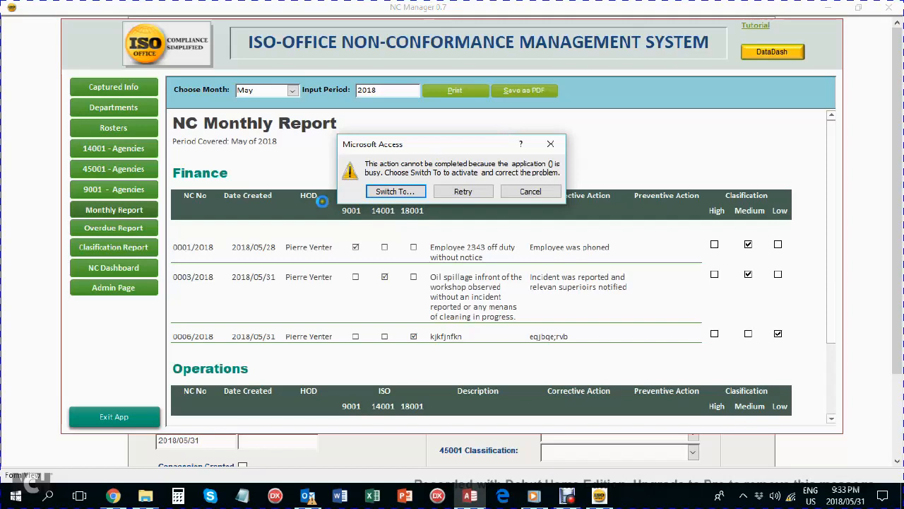
click(385, 189)
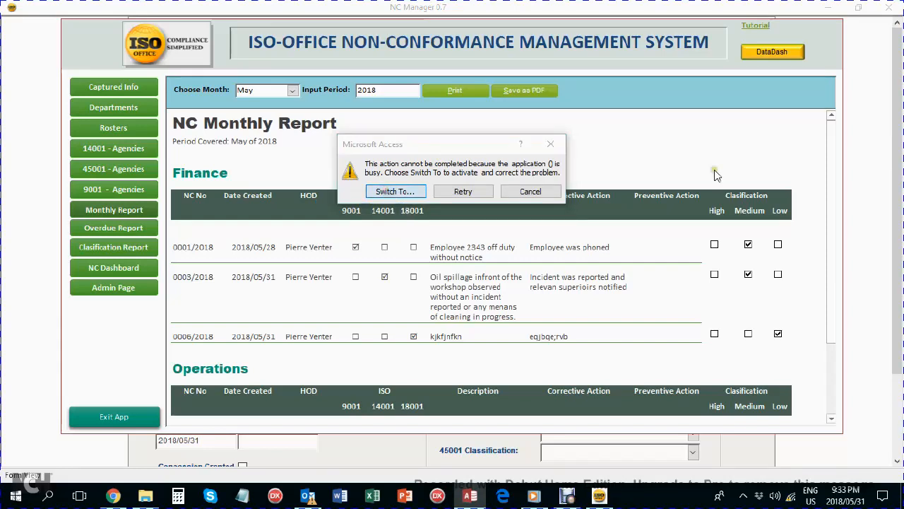
right_click(375, 497)
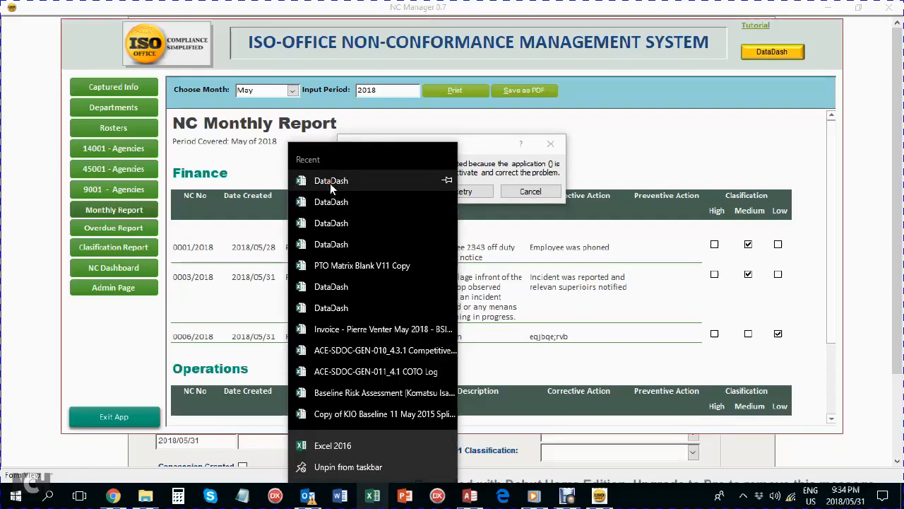
click(584, 200)
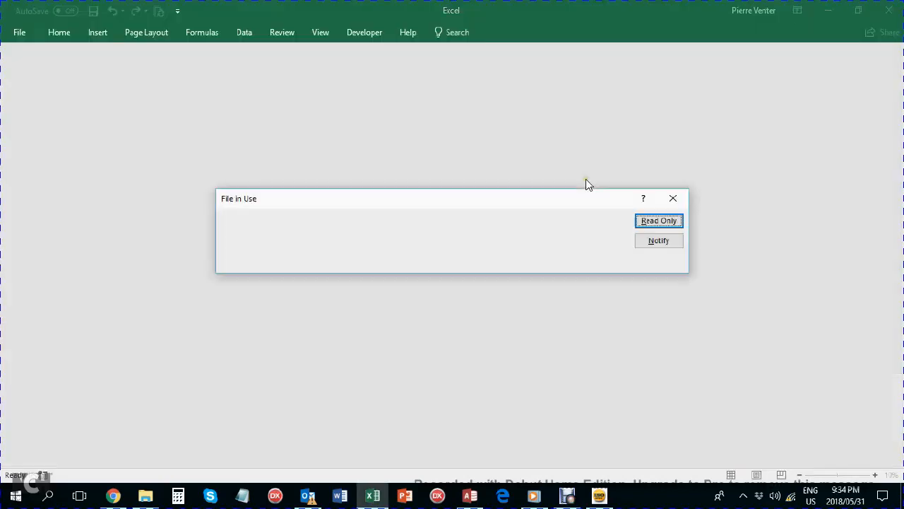
Open DataDash.xlsx in read-only mode.
click(645, 222)
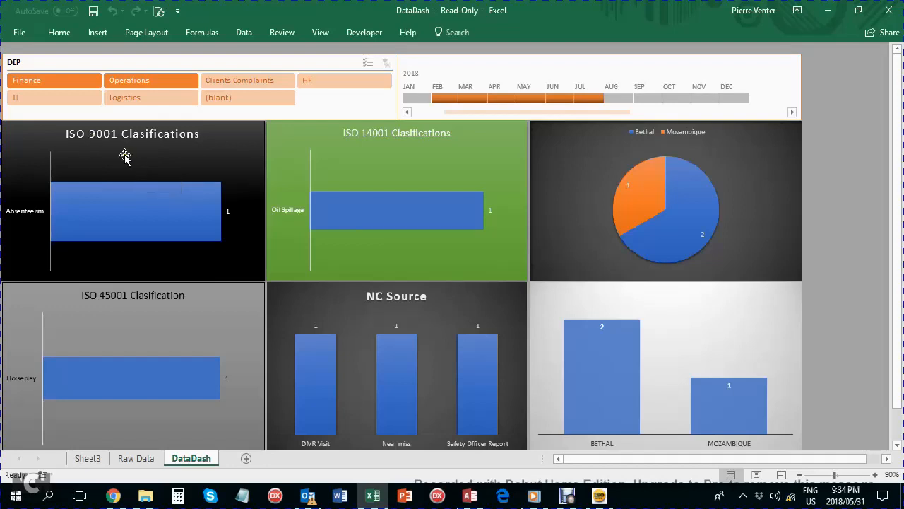
Switch the DEP slicer from Finance to Operations, leaving one Horseplay near miss from Bethal.
click(51, 82)
click(50, 82)
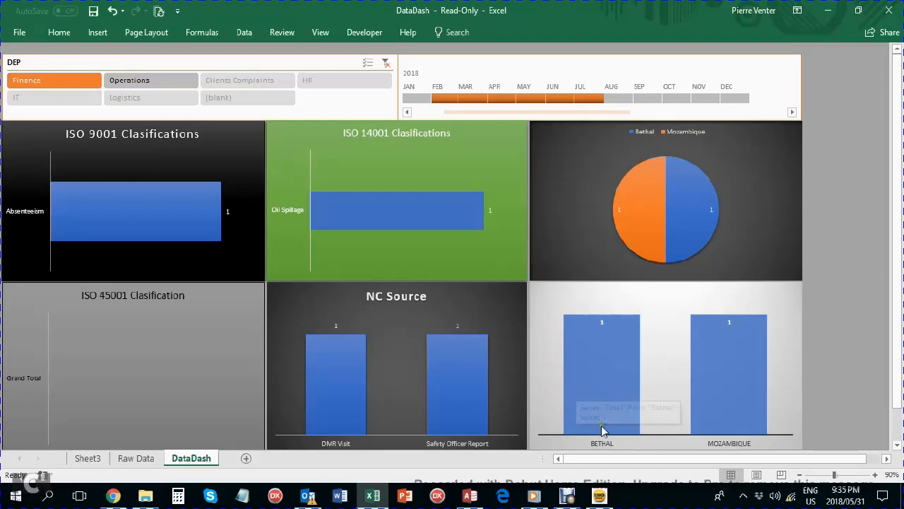
mouse_move(730, 380)
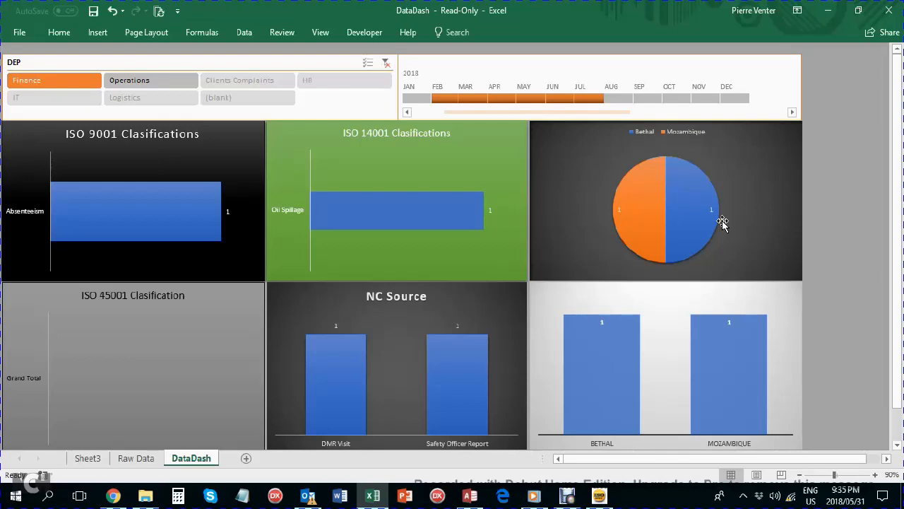
click(158, 81)
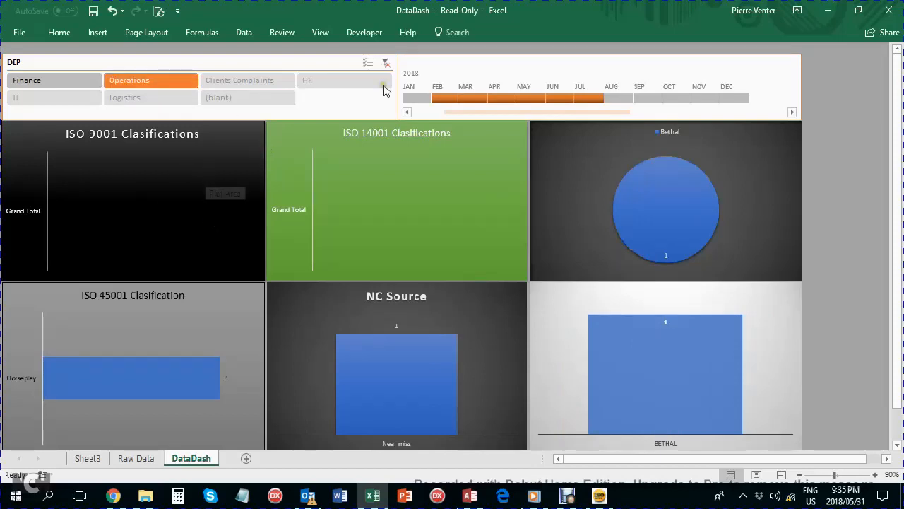
Clear the DEP slicer, step the timeline through FEB–MAY, then stretch it across JAN–DEC 2018.
click(385, 64)
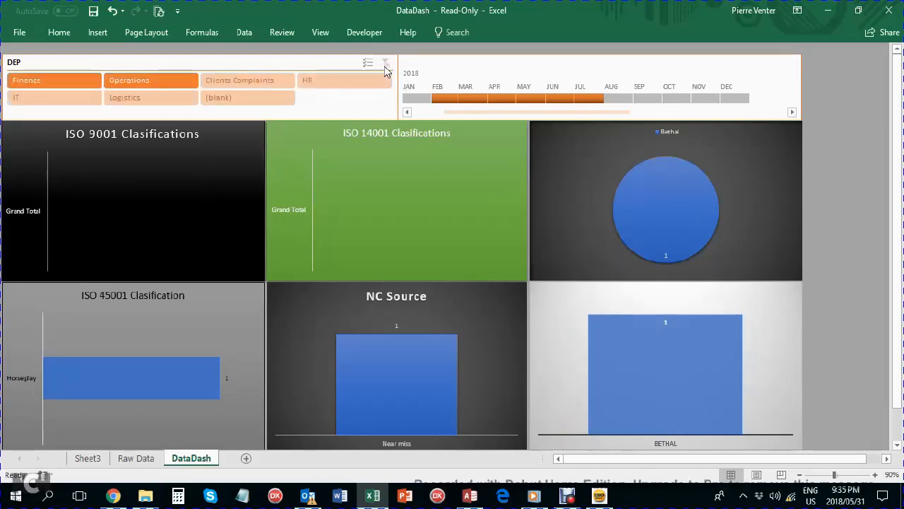
click(444, 98)
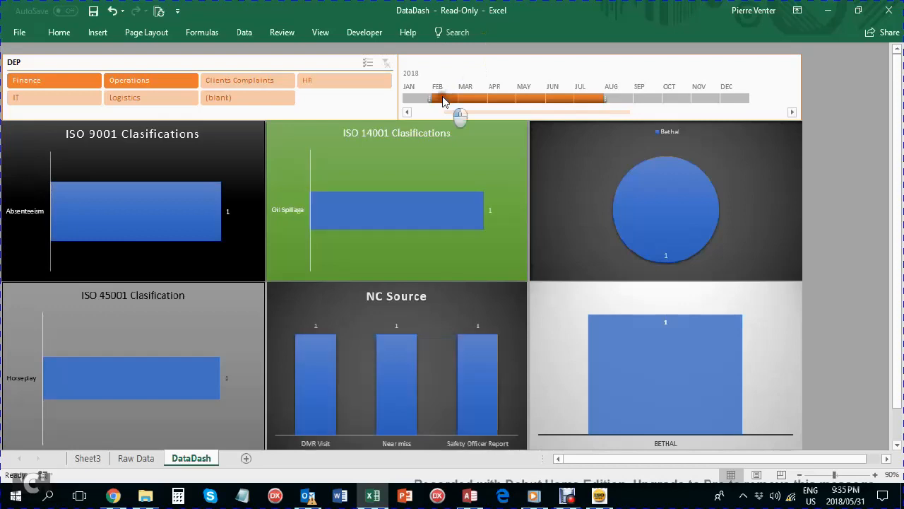
click(469, 99)
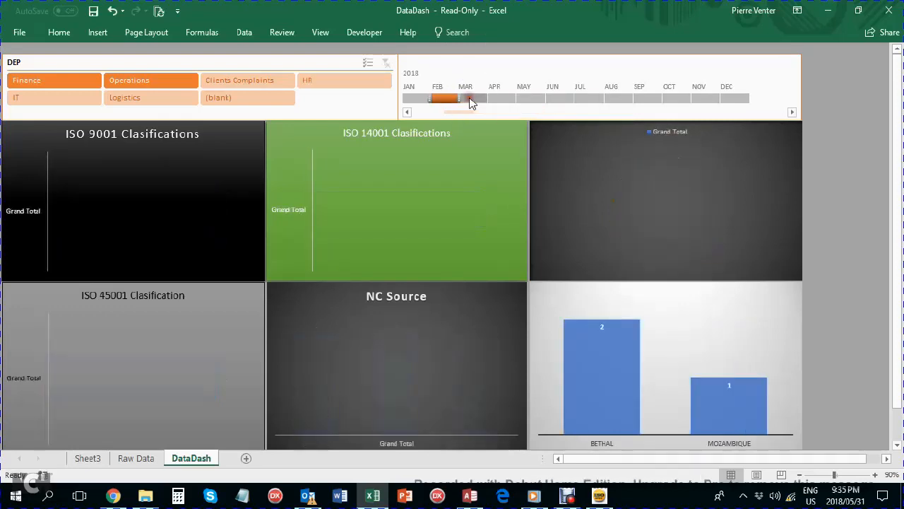
click(499, 99)
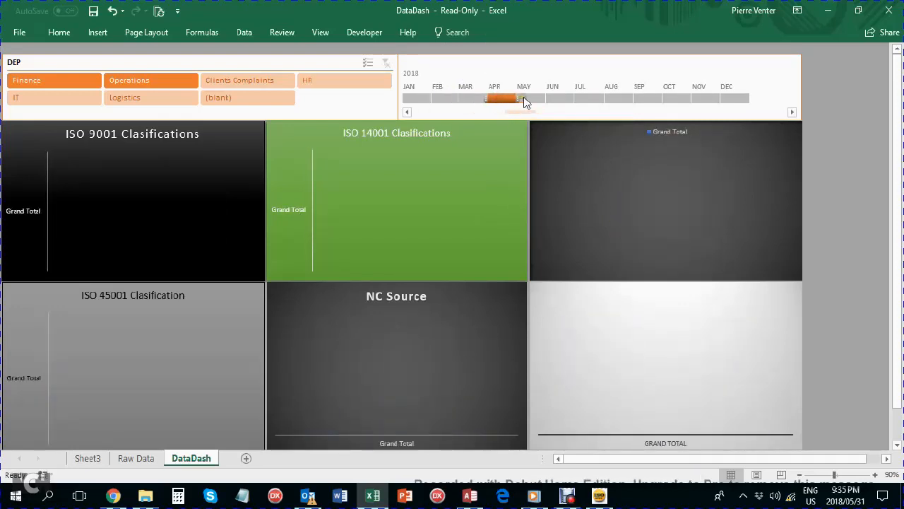
click(524, 98)
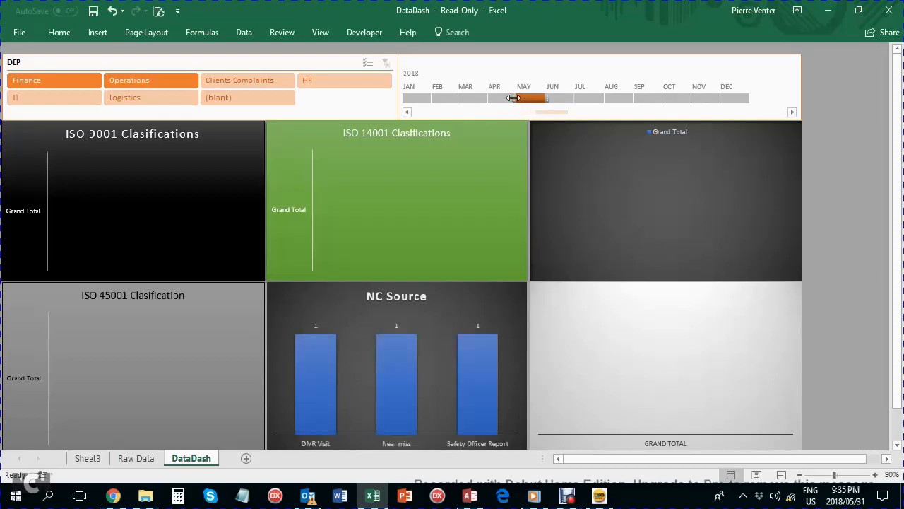
drag(515, 99, 406, 99)
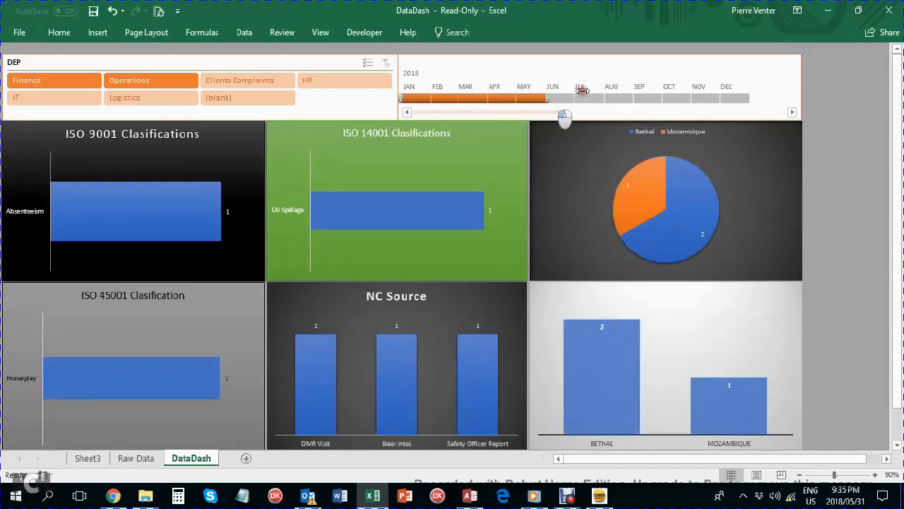
drag(546, 99, 743, 96)
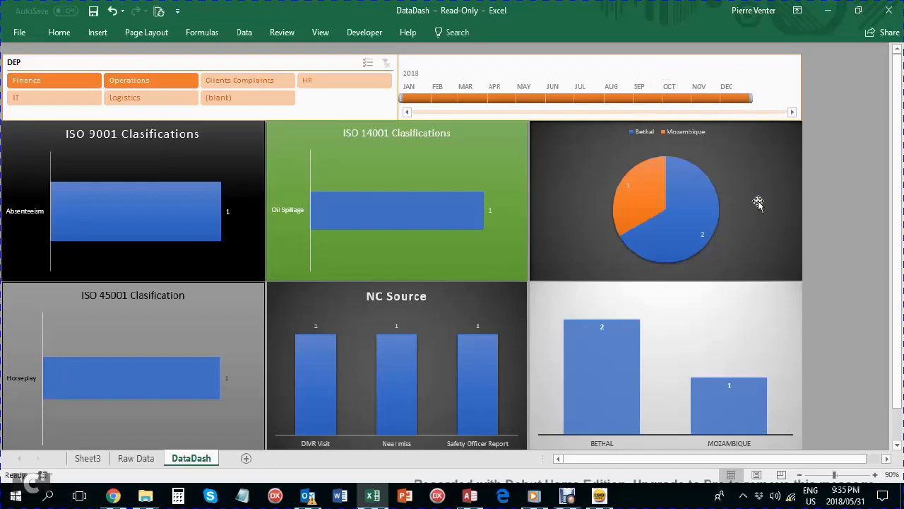